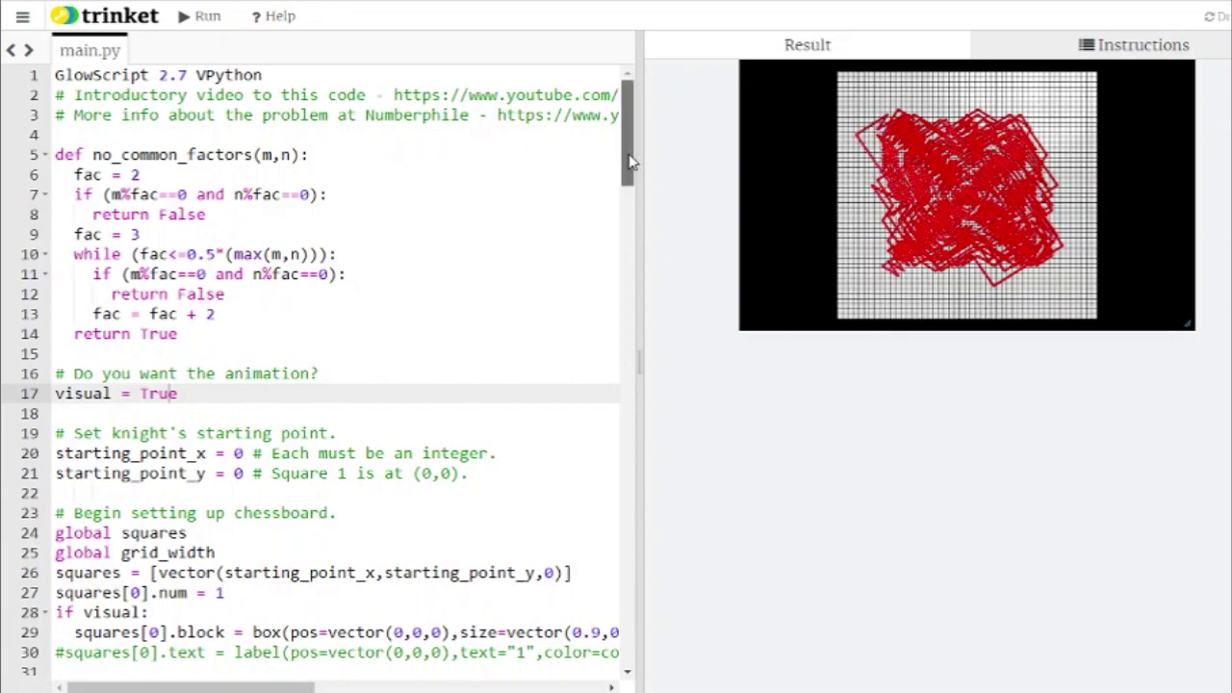
Examine the nested loops for the knight's movement amounts, highlighting the d1 = 2 line and the d2 = d1+1 line
left_click_drag(631, 162, 604, 277)
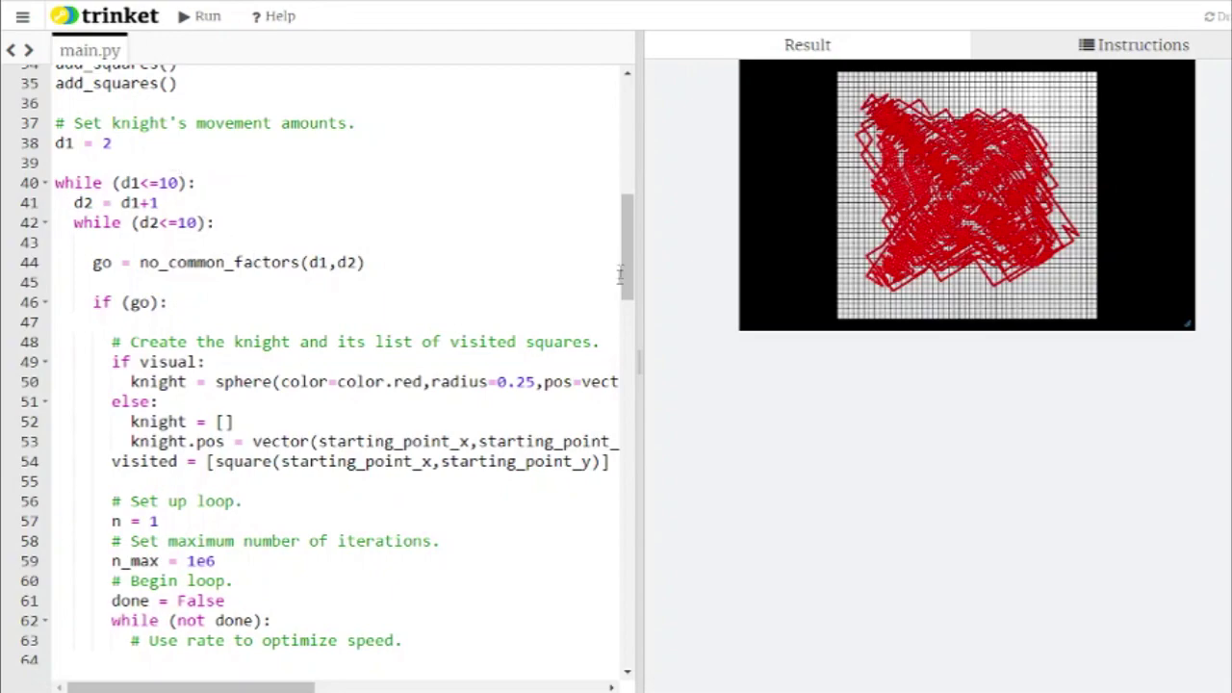
left_click_drag(627, 269, 622, 288)
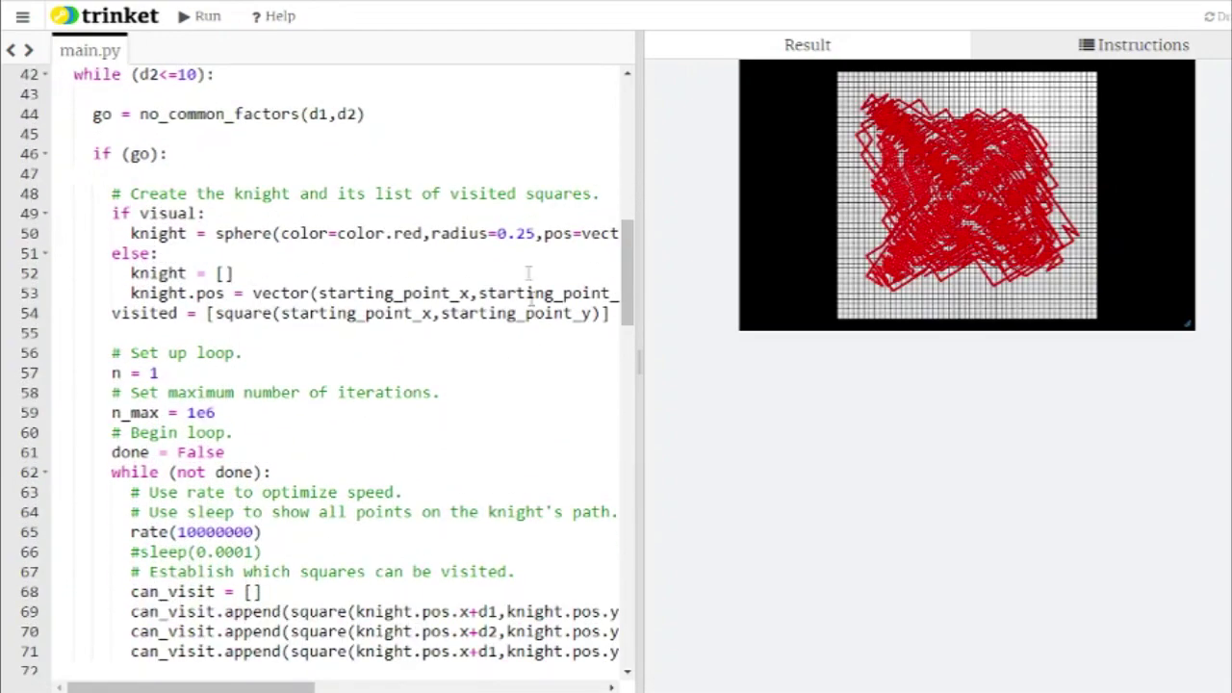
left_click_drag(627, 247, 631, 223)
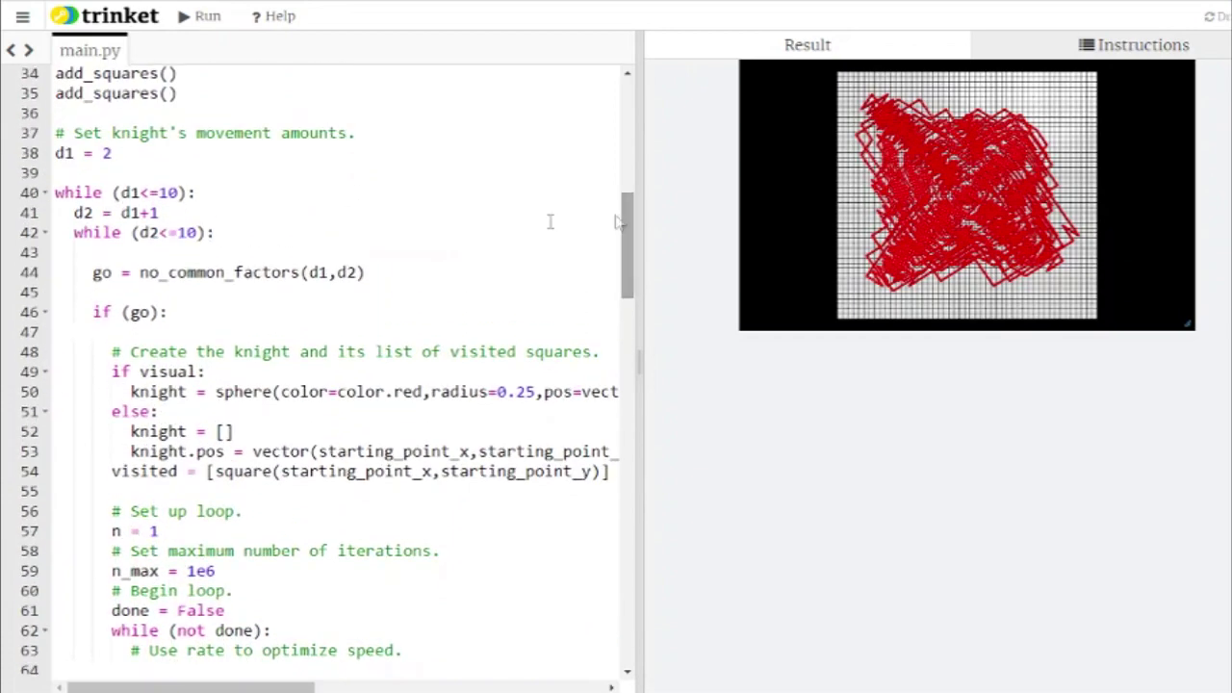
left_click(53, 193)
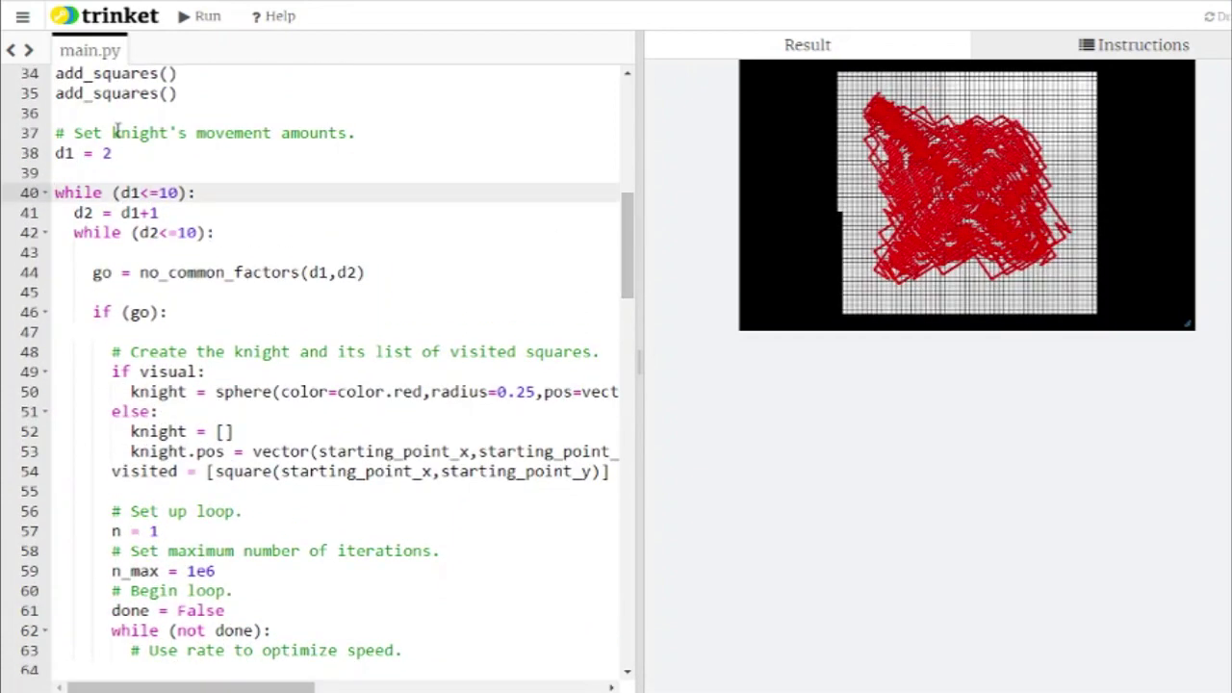
key("Down")
key("Down")
key("Down")
key("Up")
key("Up")
key("Up")
key("Up")
key("Up")
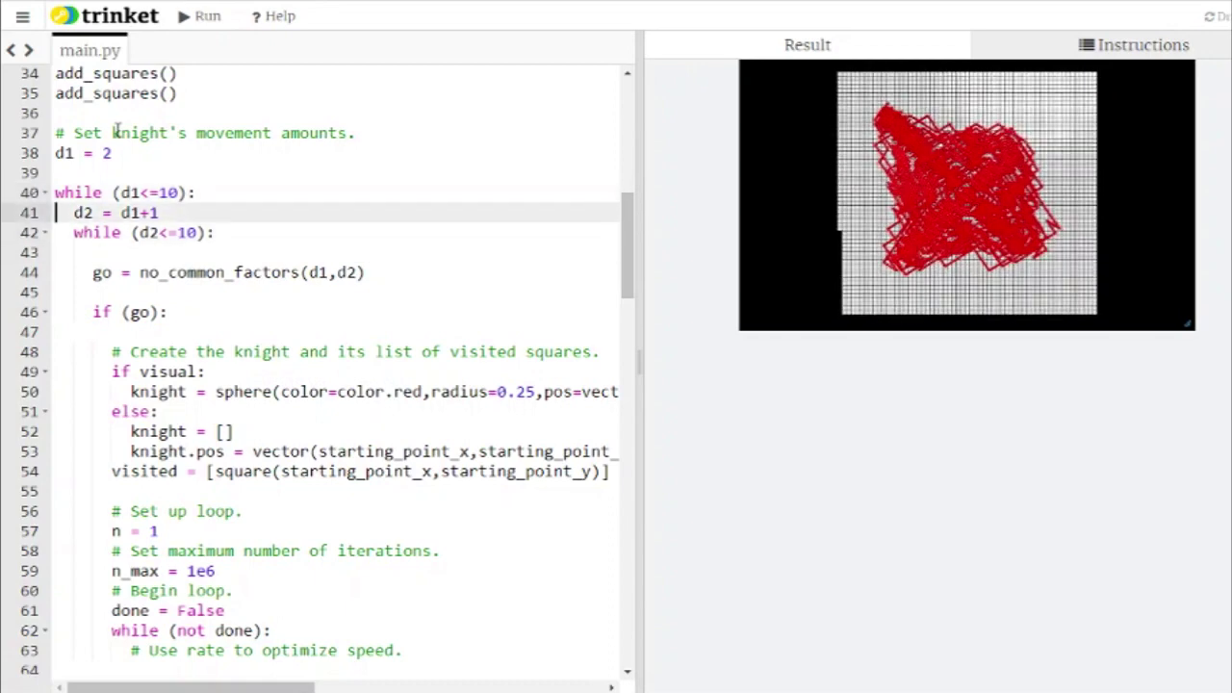
key("shift+Down")
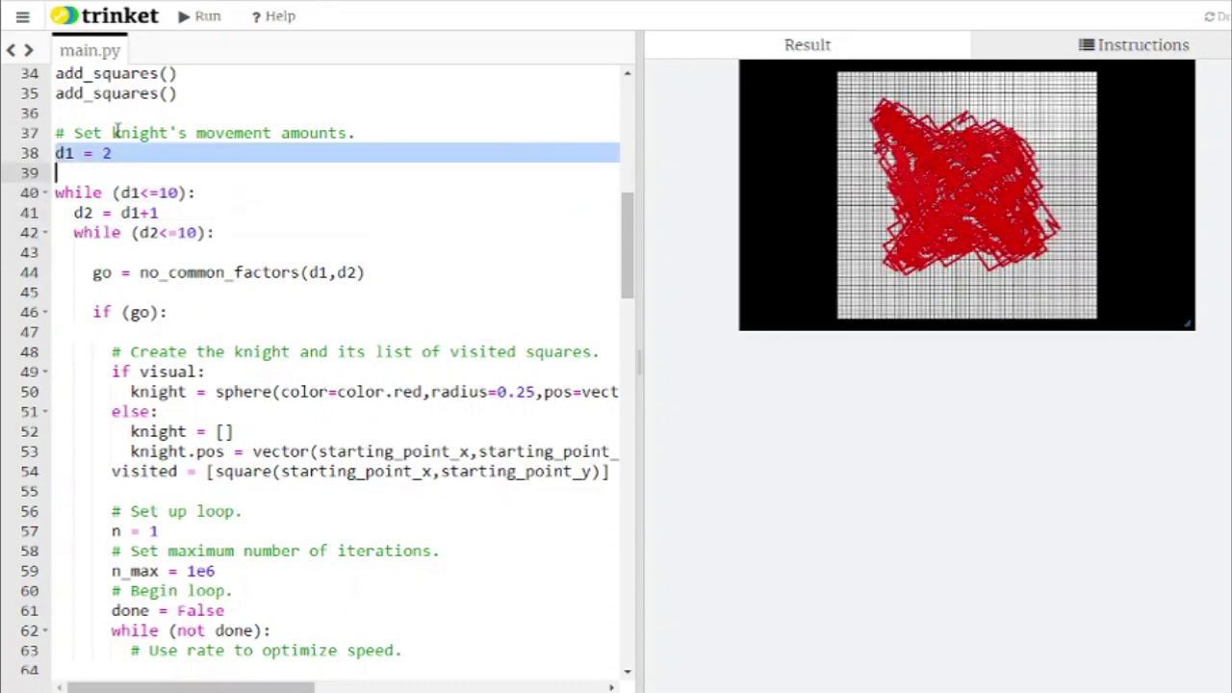
key("Down")
key("Down")
key("shift+Down")
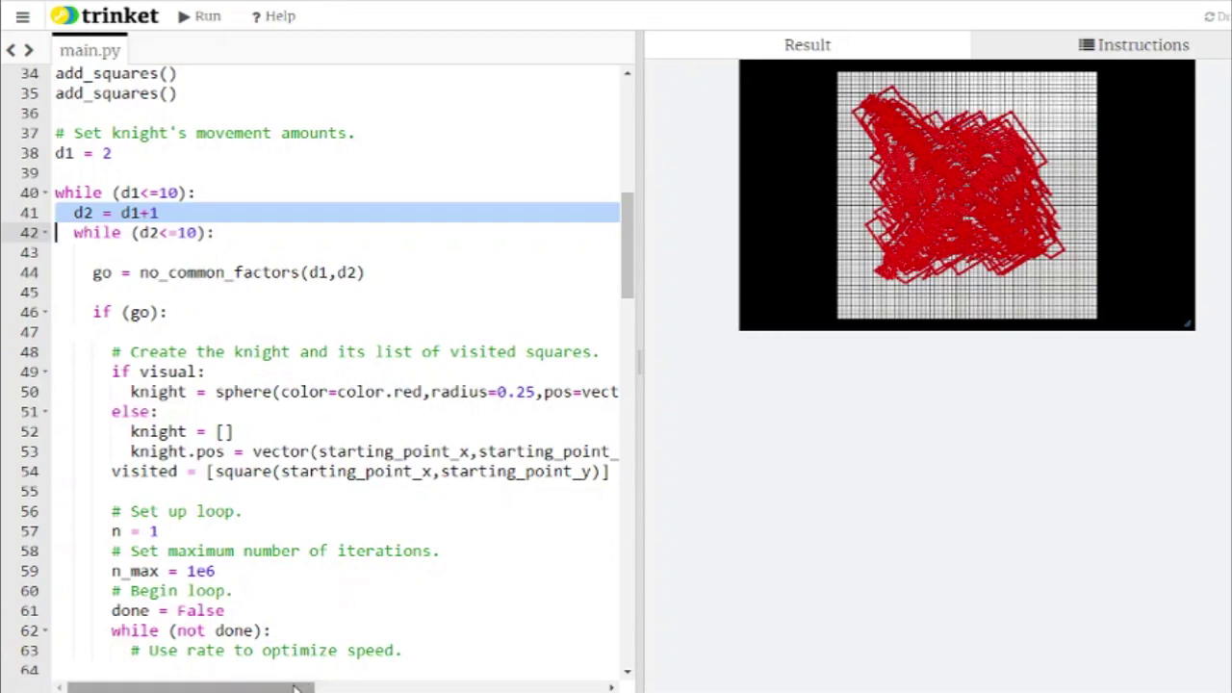
Review the knight sphere definition to its end, and highlight the no_common_factors(d1,d2) call with the if (go) condition
left_click_drag(296, 688, 584, 689)
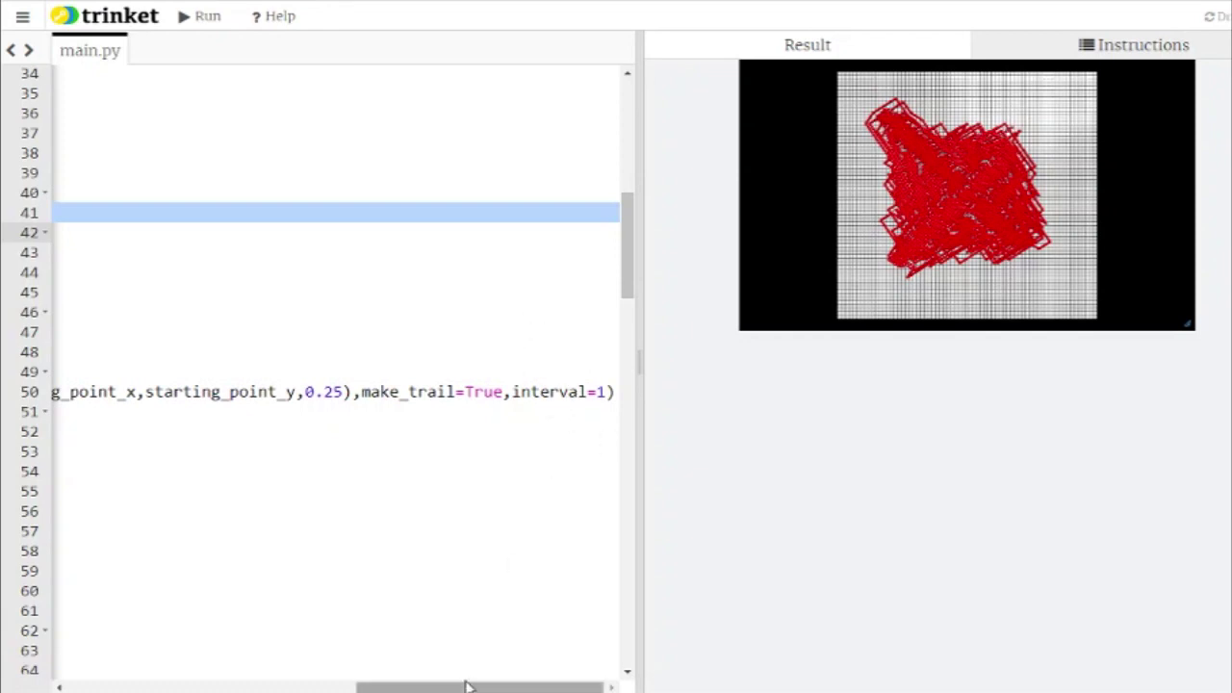
left_click_drag(468, 687, 175, 688)
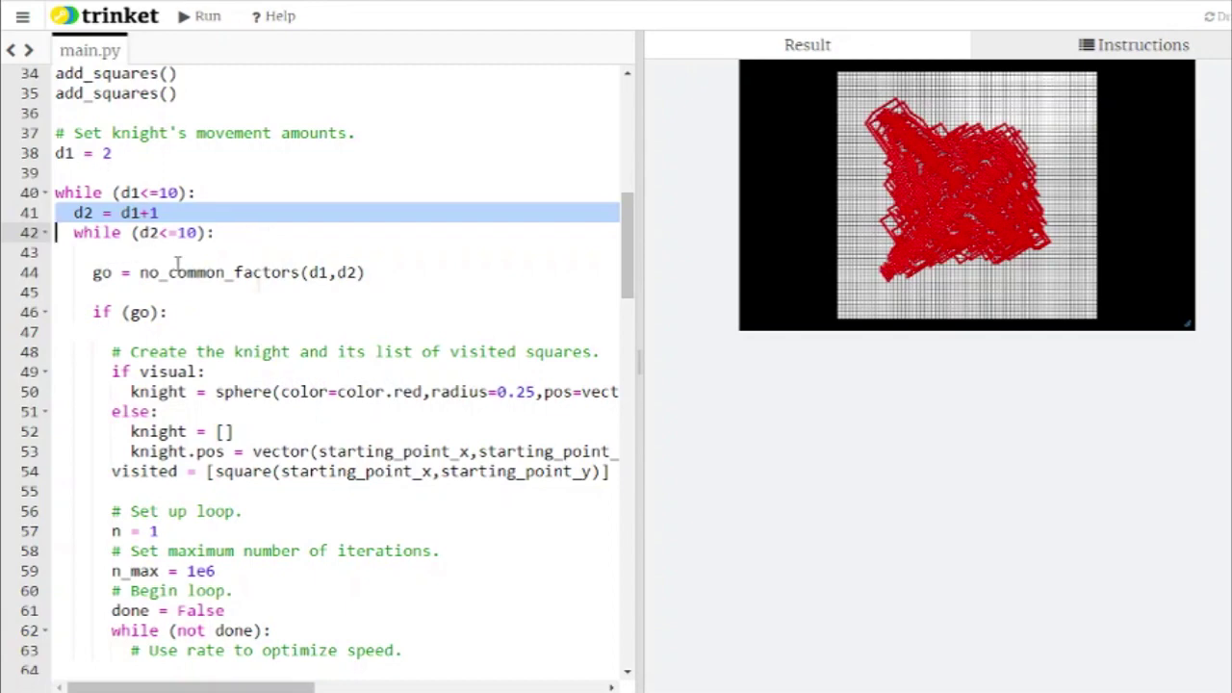
left_click(60, 273)
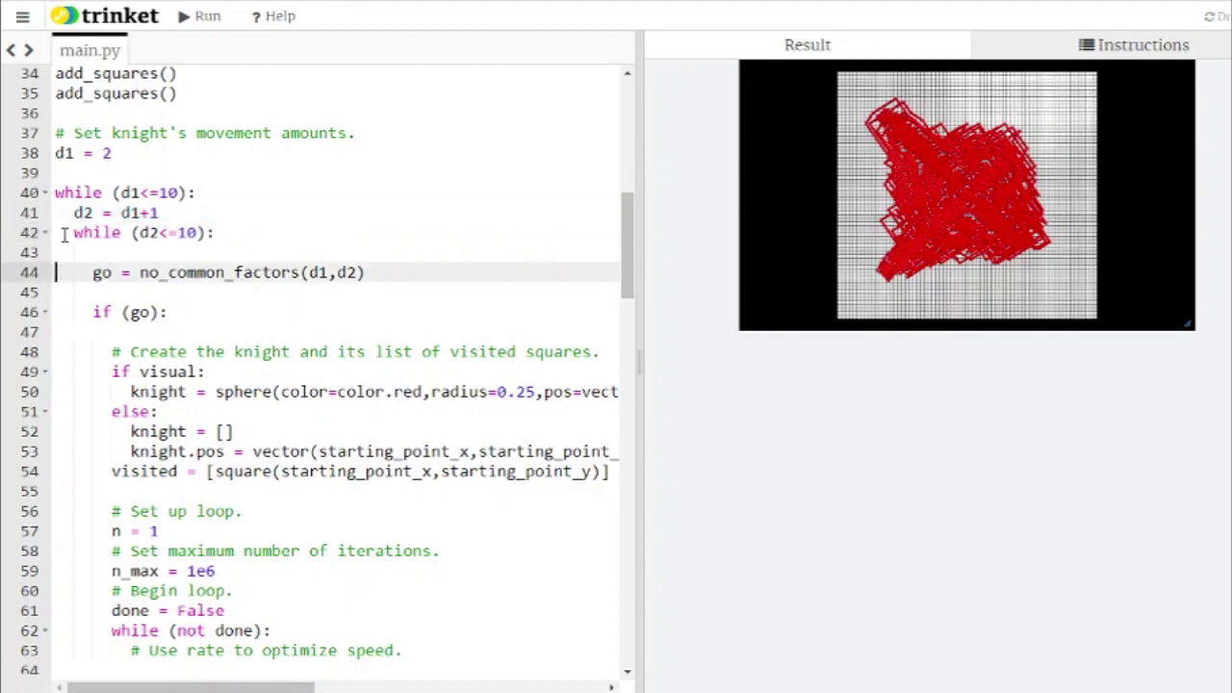
key("shift+Down")
key("shift+Down")
key("shift+Down")
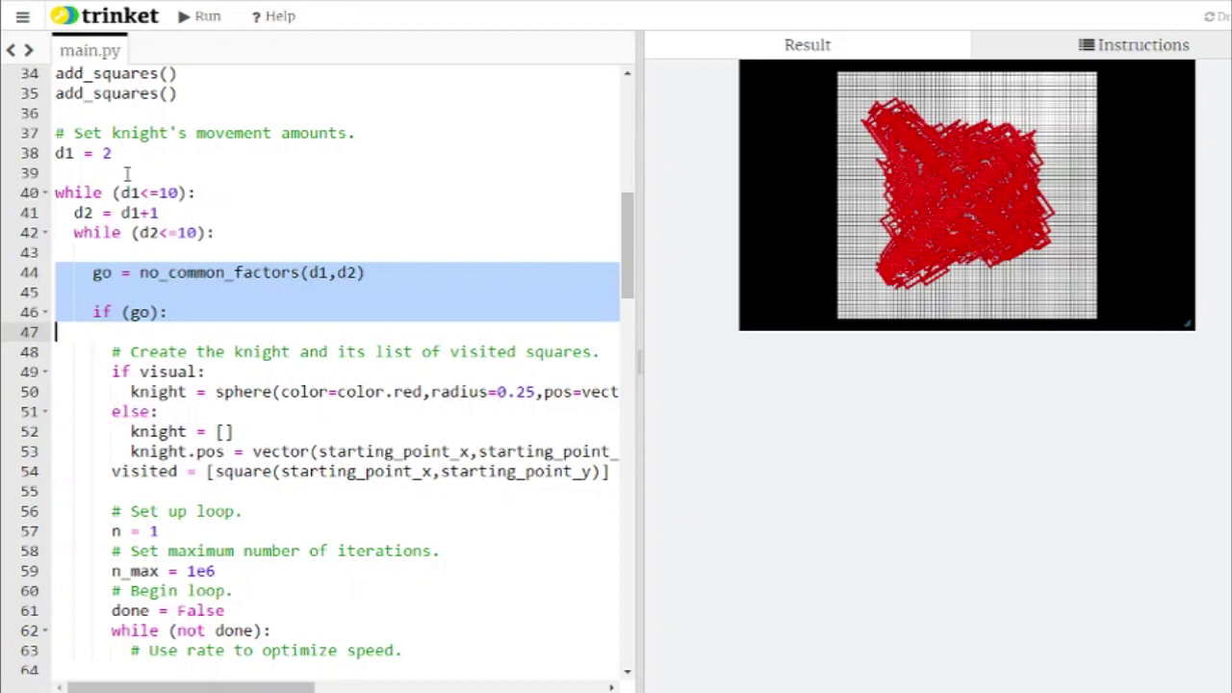
left_click(93, 312)
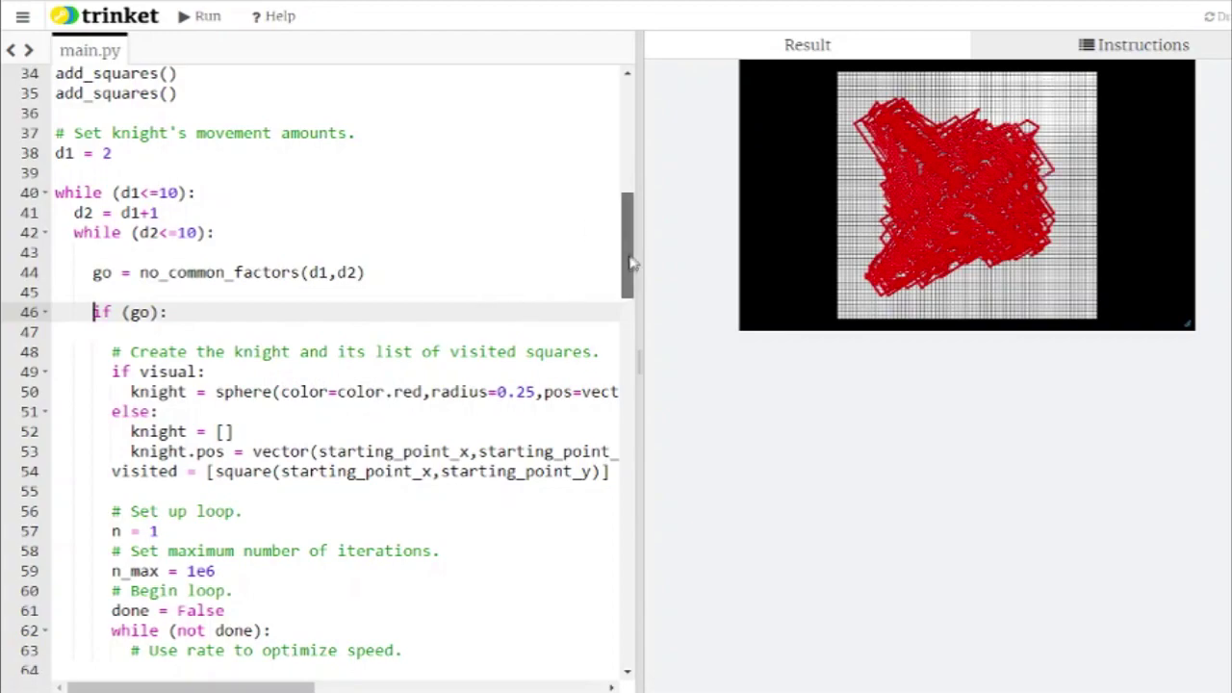
Turn off the animation by setting the visual variable to False on line 17
left_click_drag(630, 261, 630, 168)
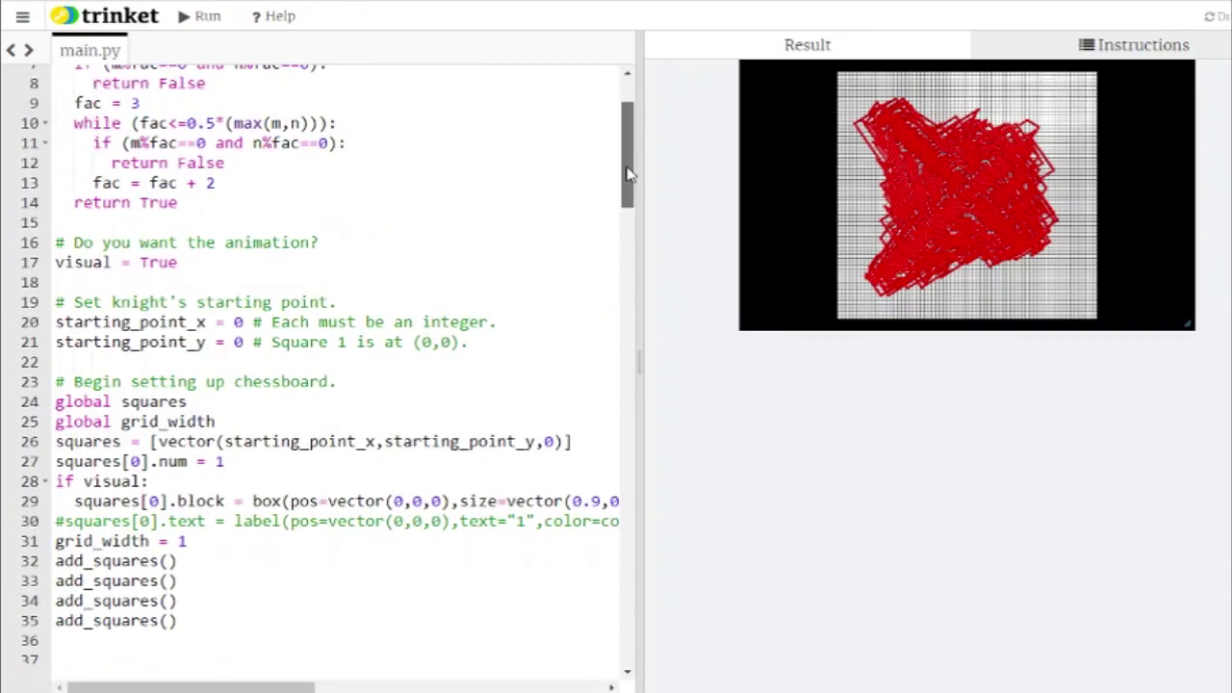
left_click(191, 260)
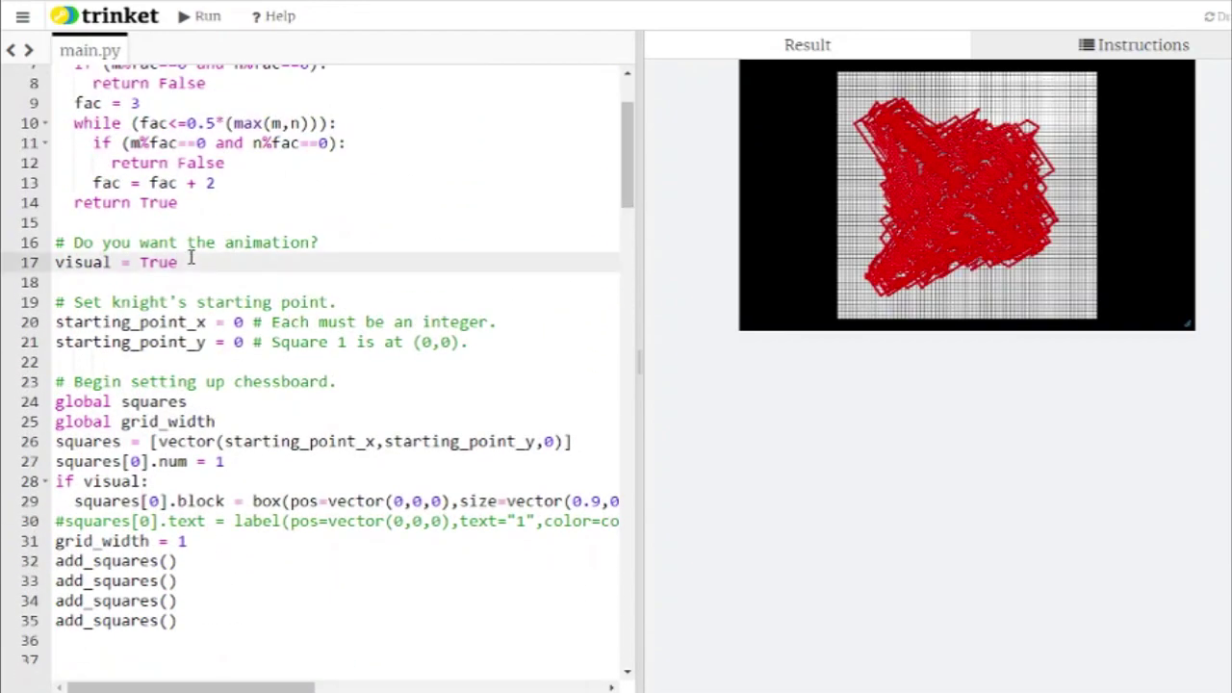
key("ctrl+shift+Left")
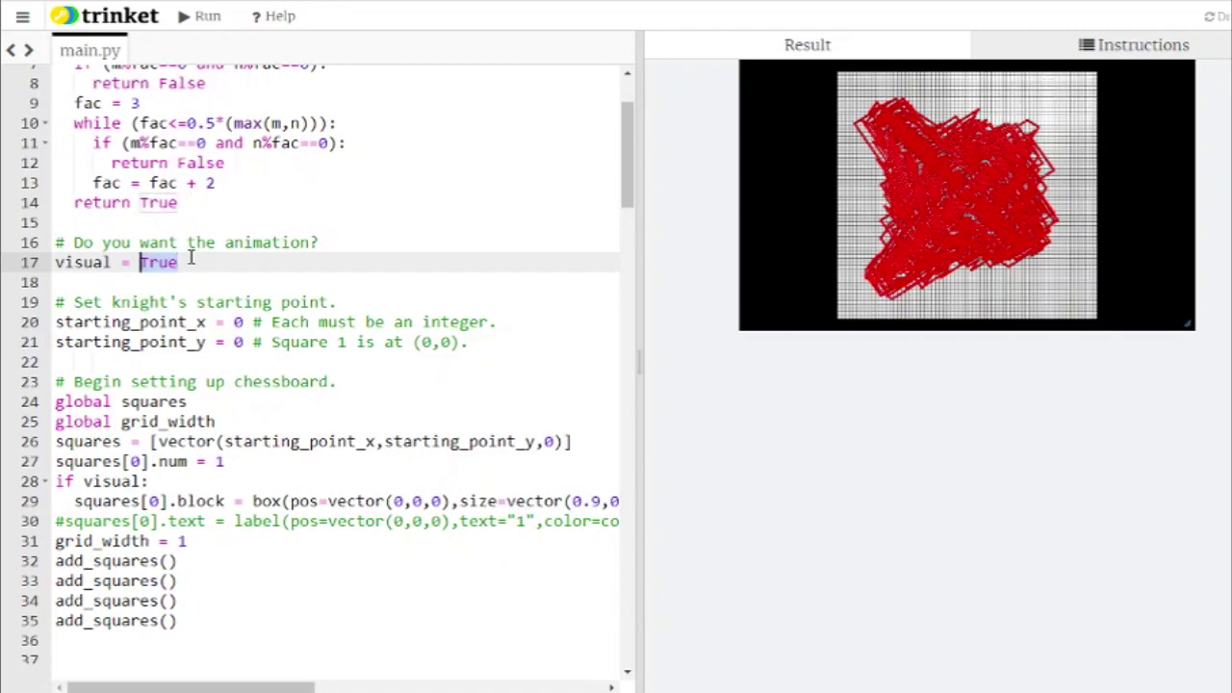
type("False")
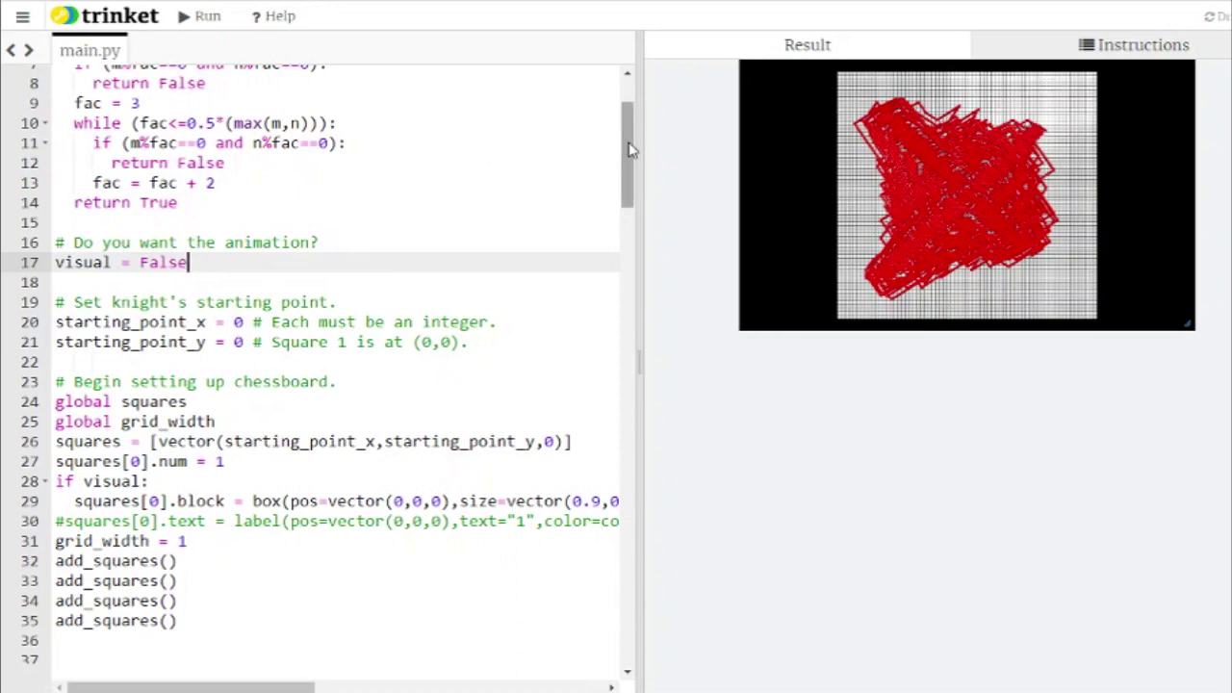
Examine the print statement on line 104, highlighting its d2/d1, n and min_num arguments one after another
left_click_drag(624, 149, 617, 436)
left_click(350, 298)
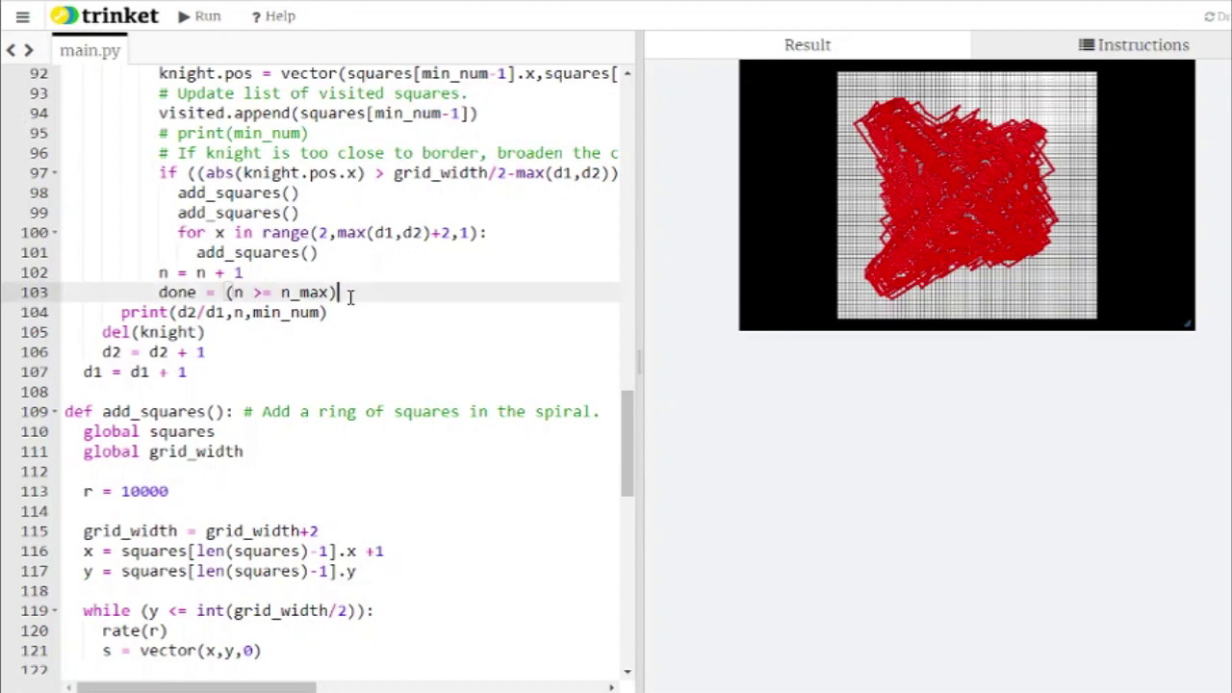
key("Right")
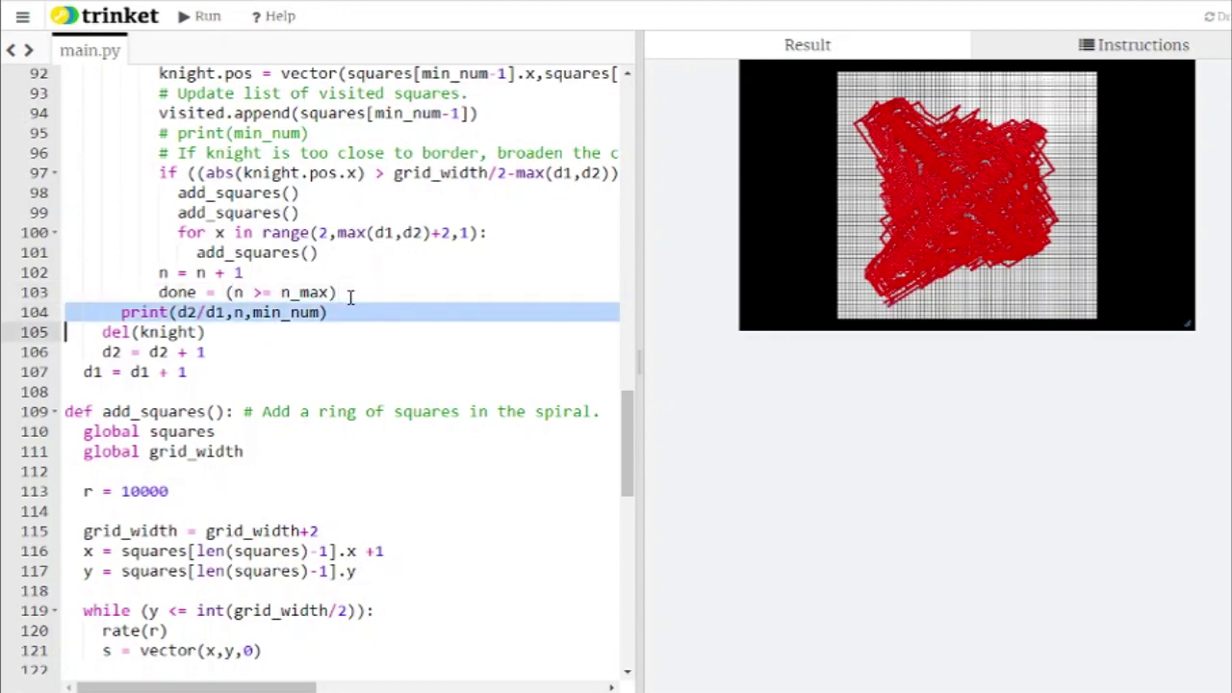
key("Left")
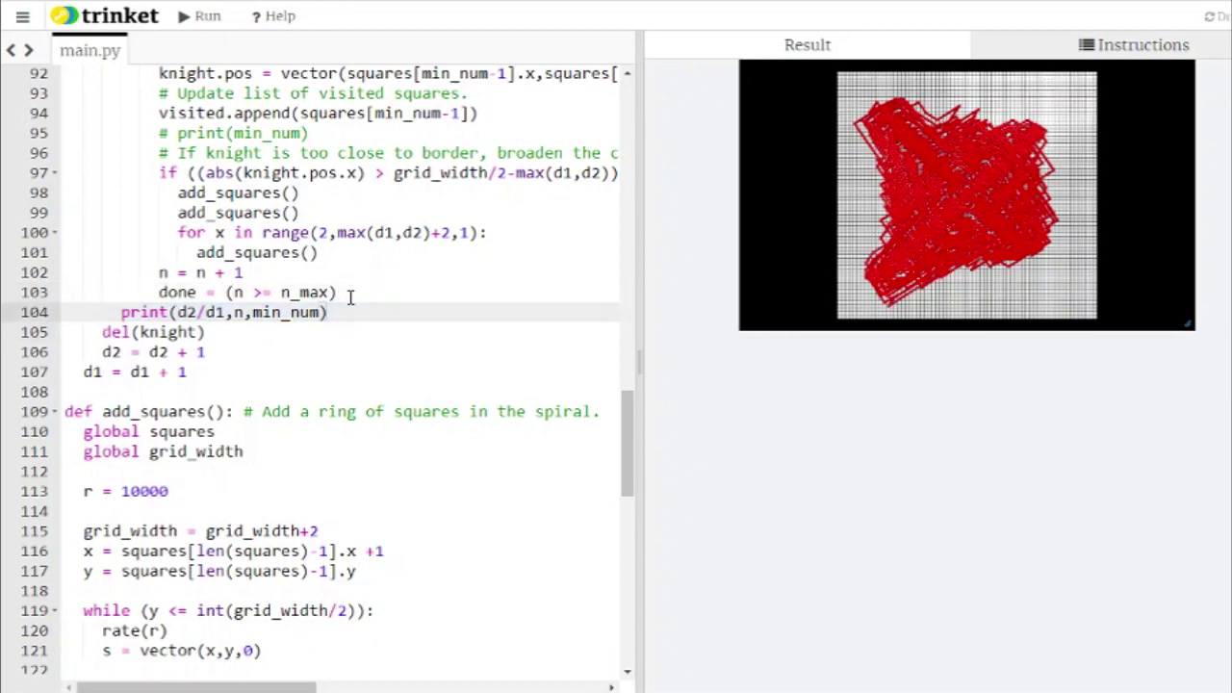
key("shift+Right")
key("shift+Right")
key("shift+Right")
key("shift+Right")
key("shift+Right")
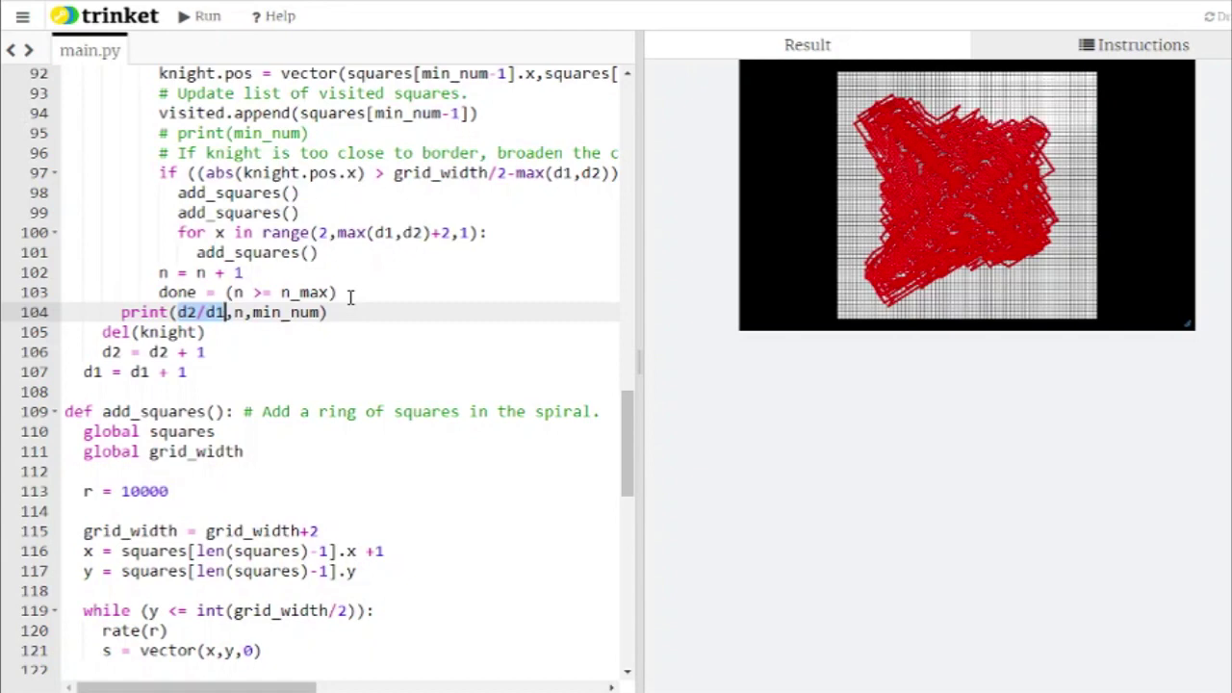
key("Right")
key("Right")
key("shift+Right")
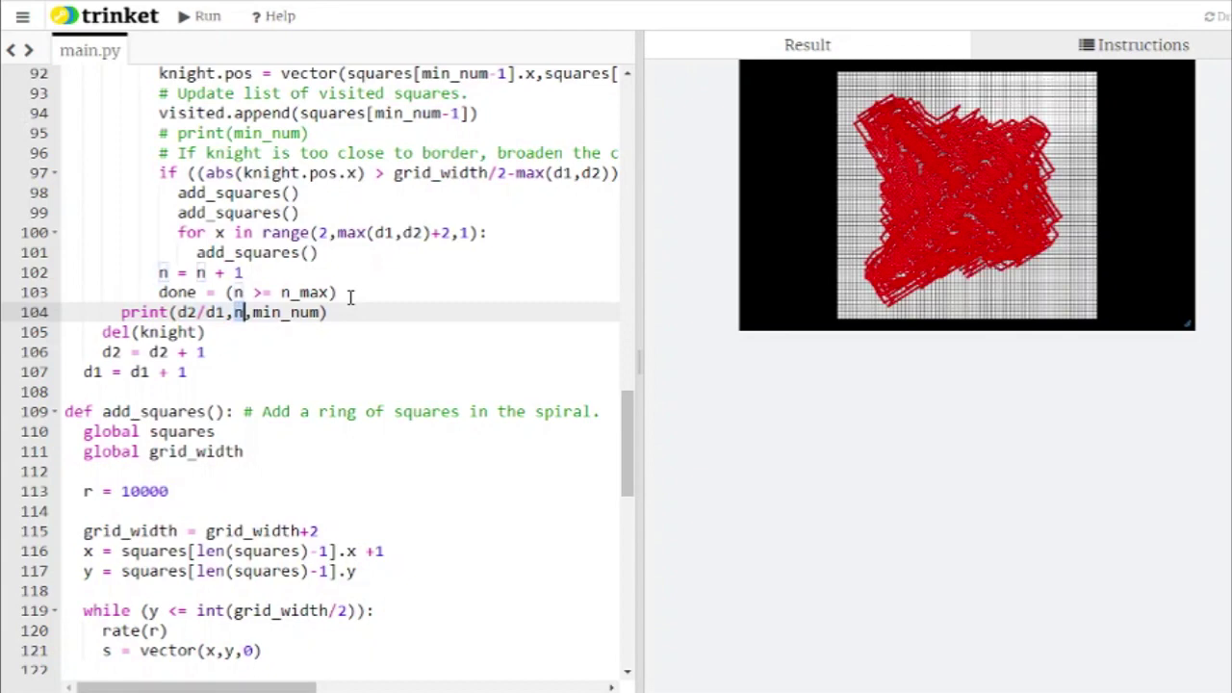
key("shift+End")
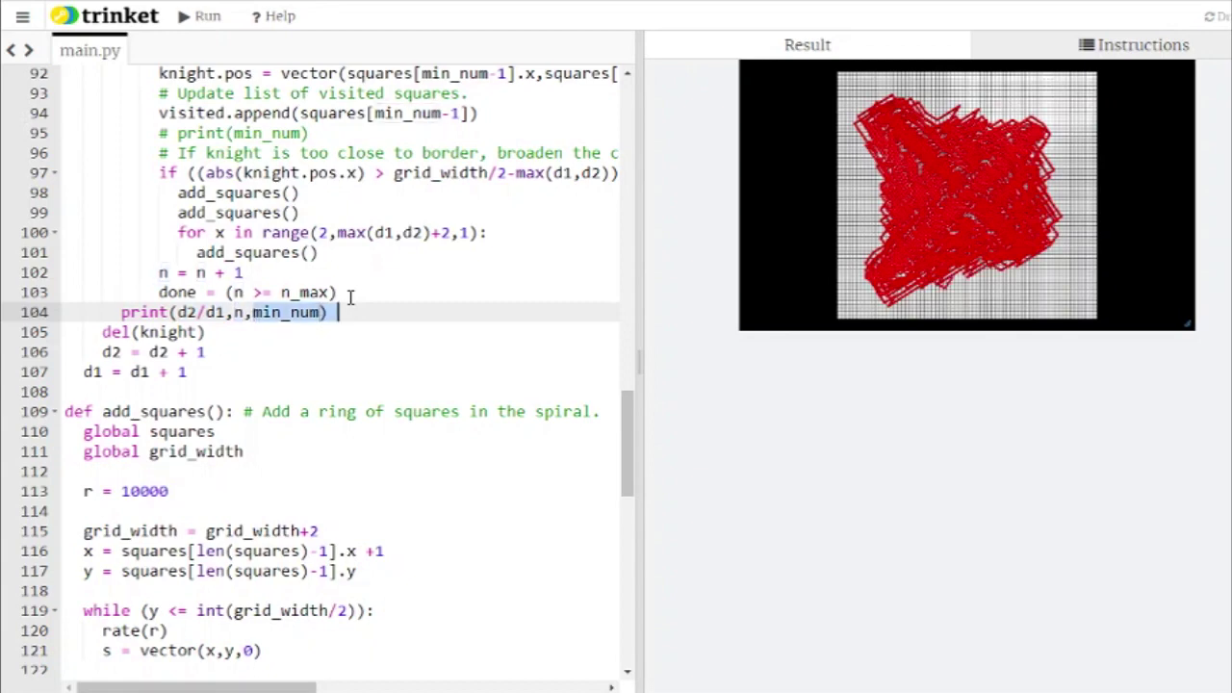
key("shift+Left")
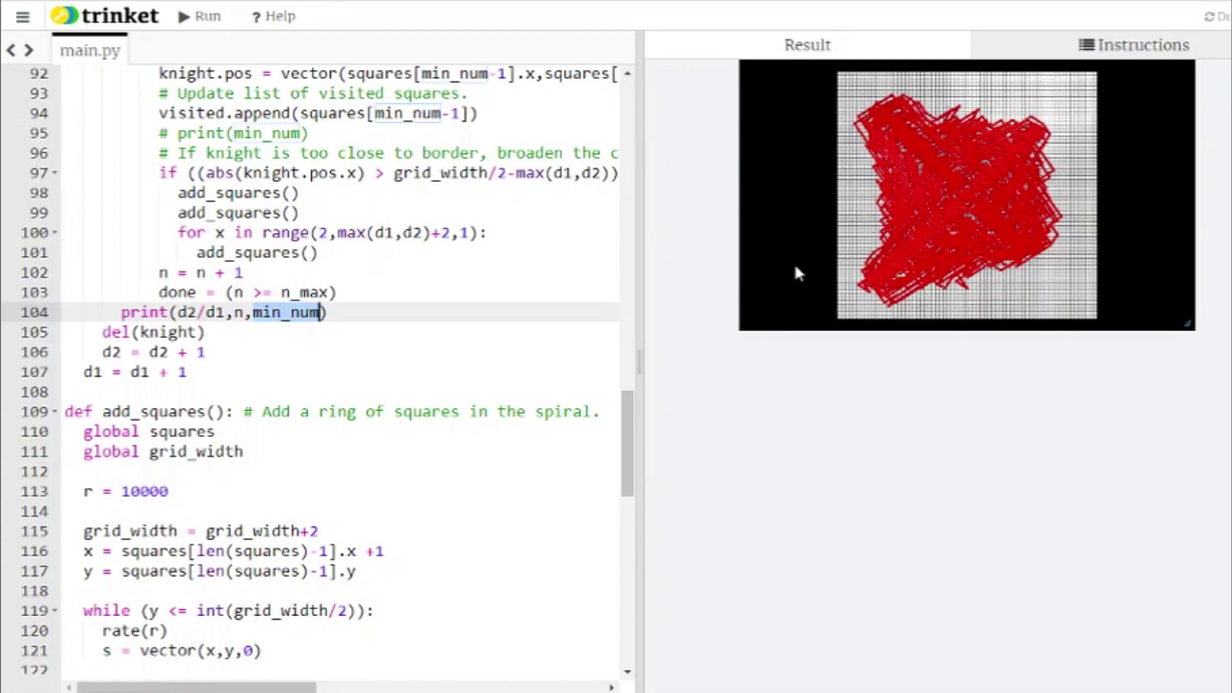
Switch to the trapped knight.xlsx workbook in Excel and select the whole d2/d1 column of data from its header
key("alt+Tab")
key("alt+Tab")
key("alt+Tab")
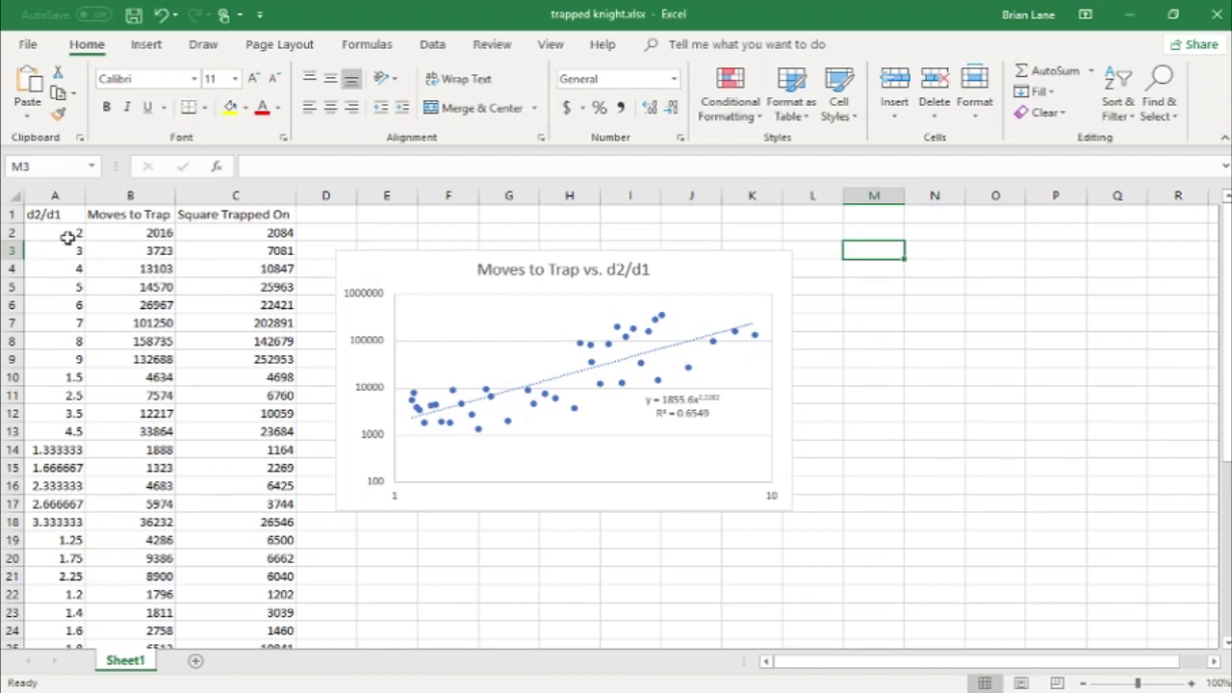
left_click(68, 238)
left_click(59, 213)
key("ctrl+shift+Down")
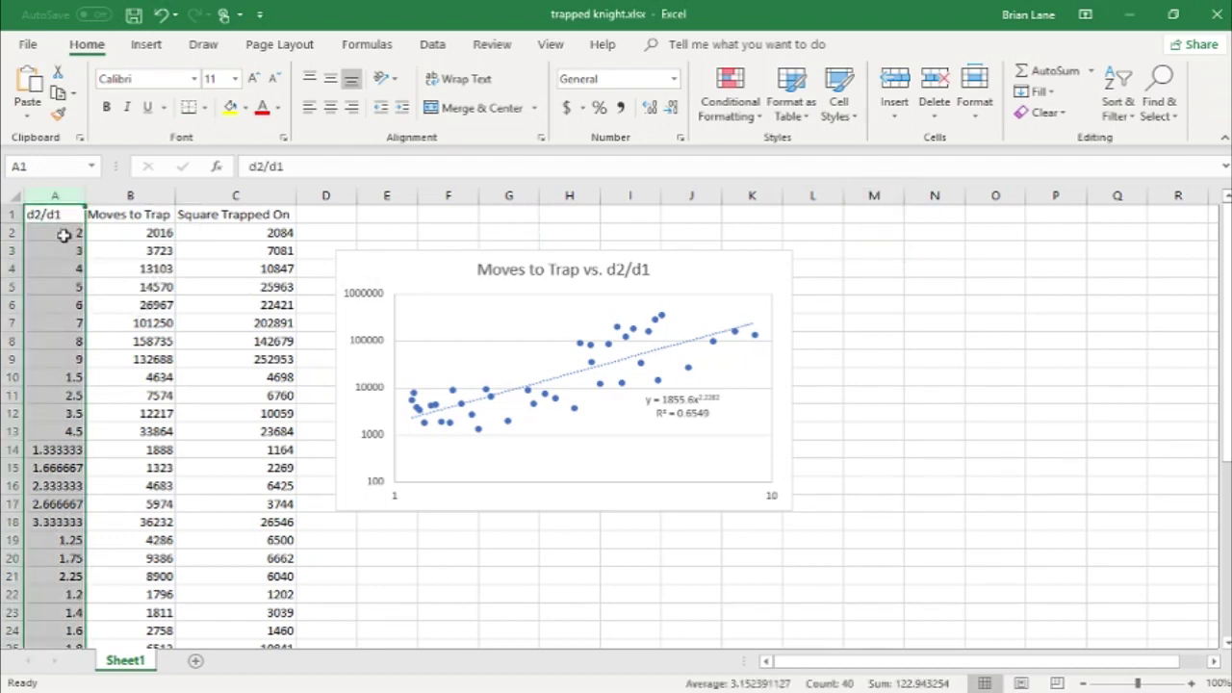
Go through the d2/d1 ratios one by one from cell A2 down to cell A16
left_click(63, 235)
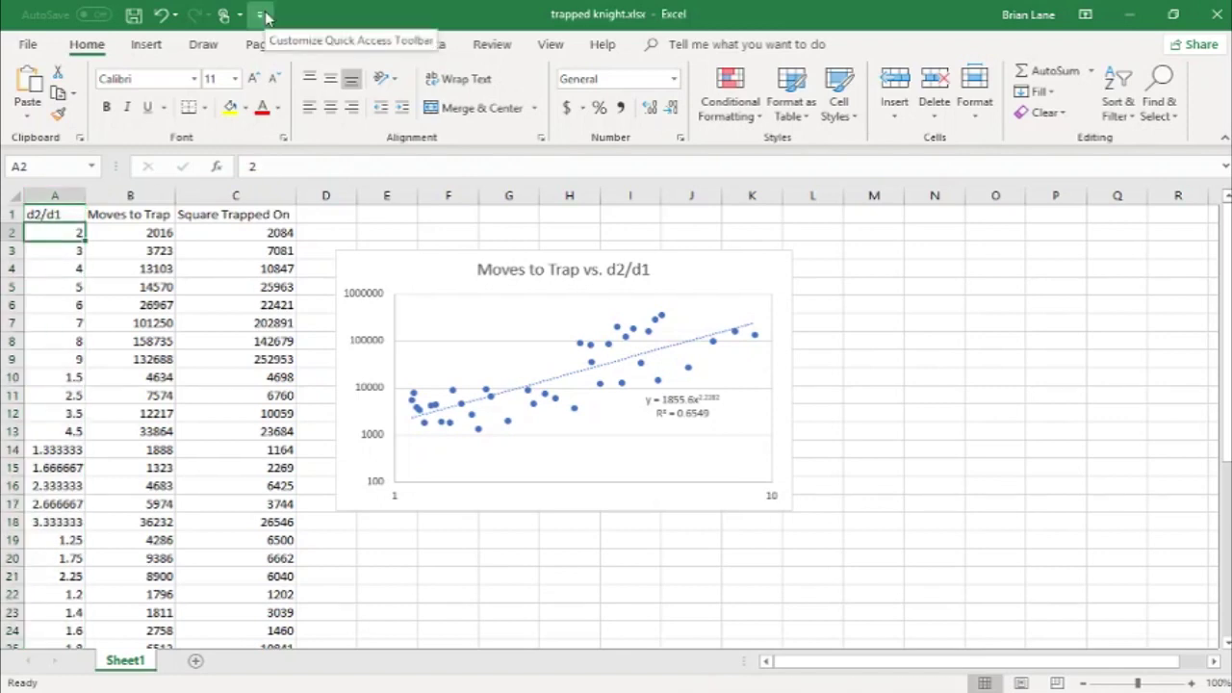
key("Down")
key("Down")
key("Down")
key("Down")
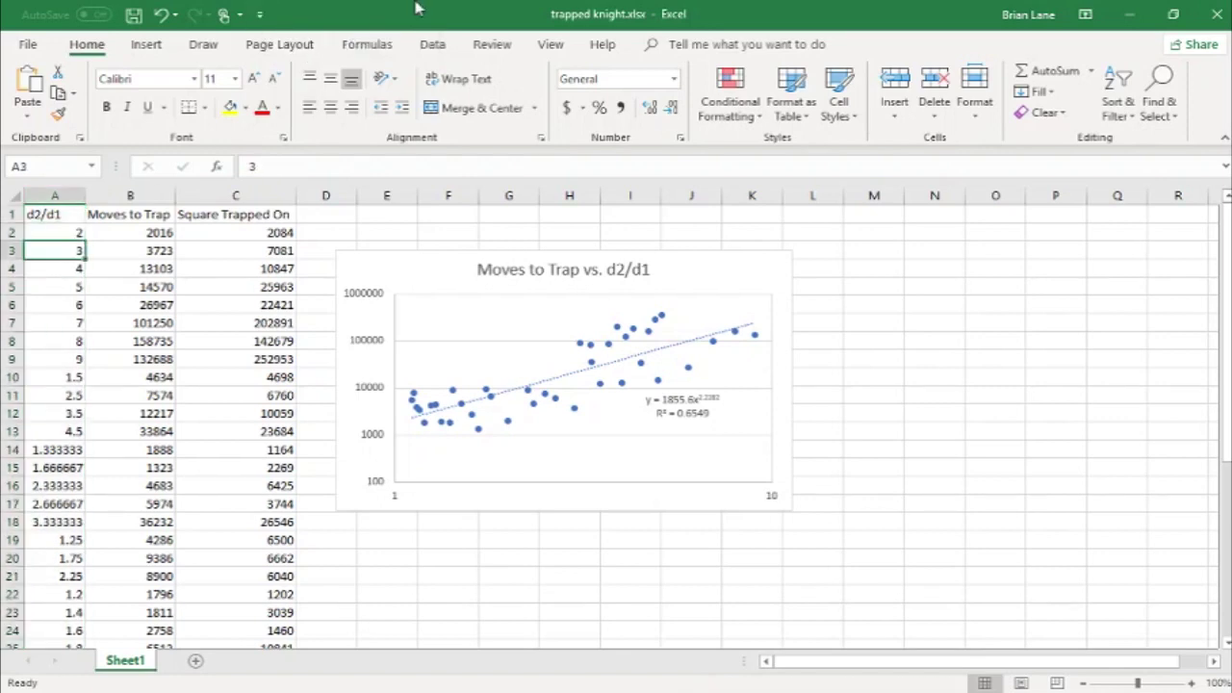
key("Down")
key("Down")
key("Down")
key("Down")
key("Down")
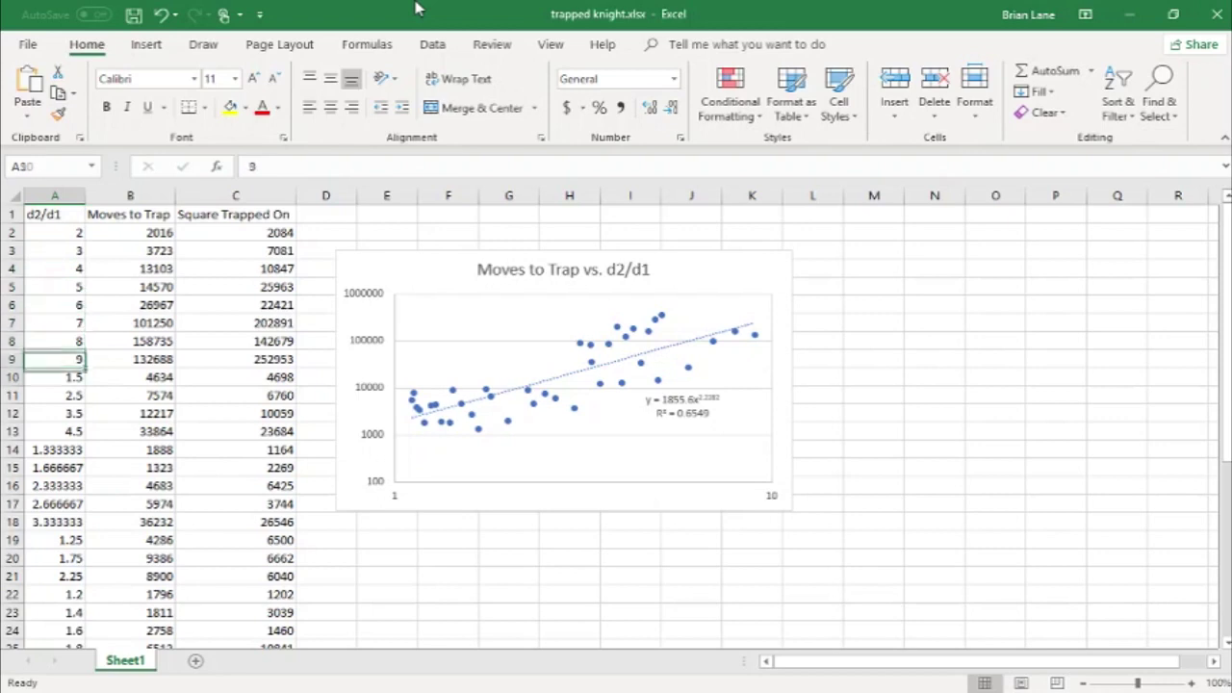
key("Up")
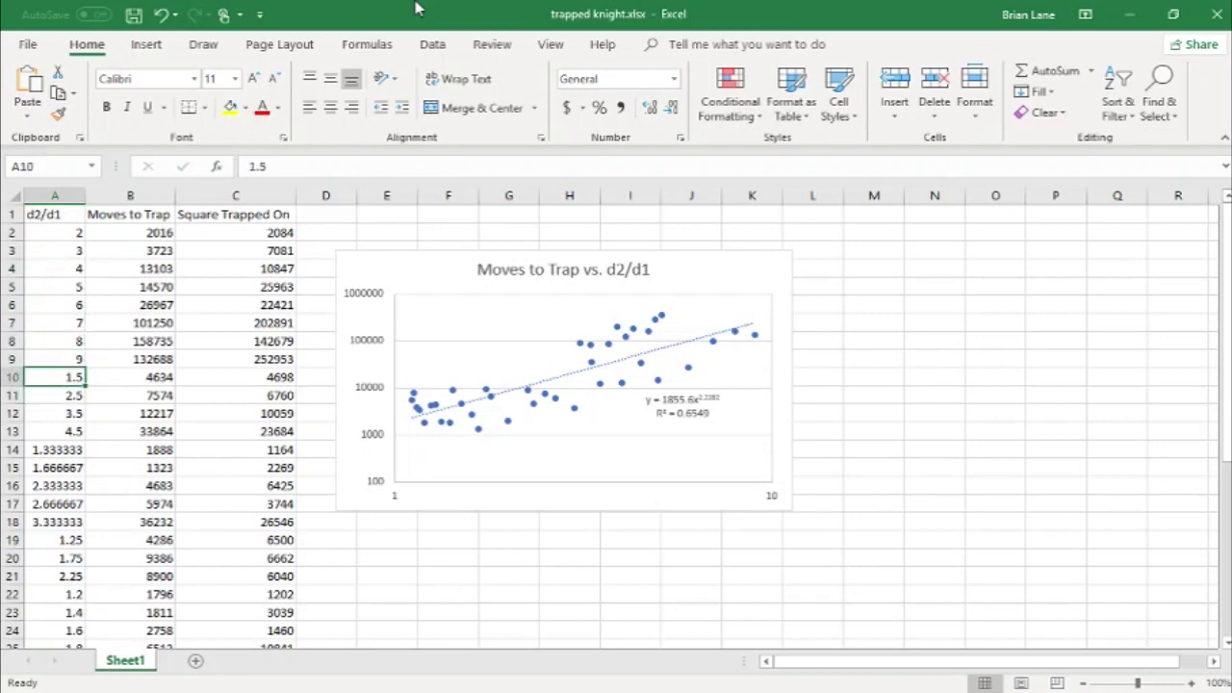
key("Down")
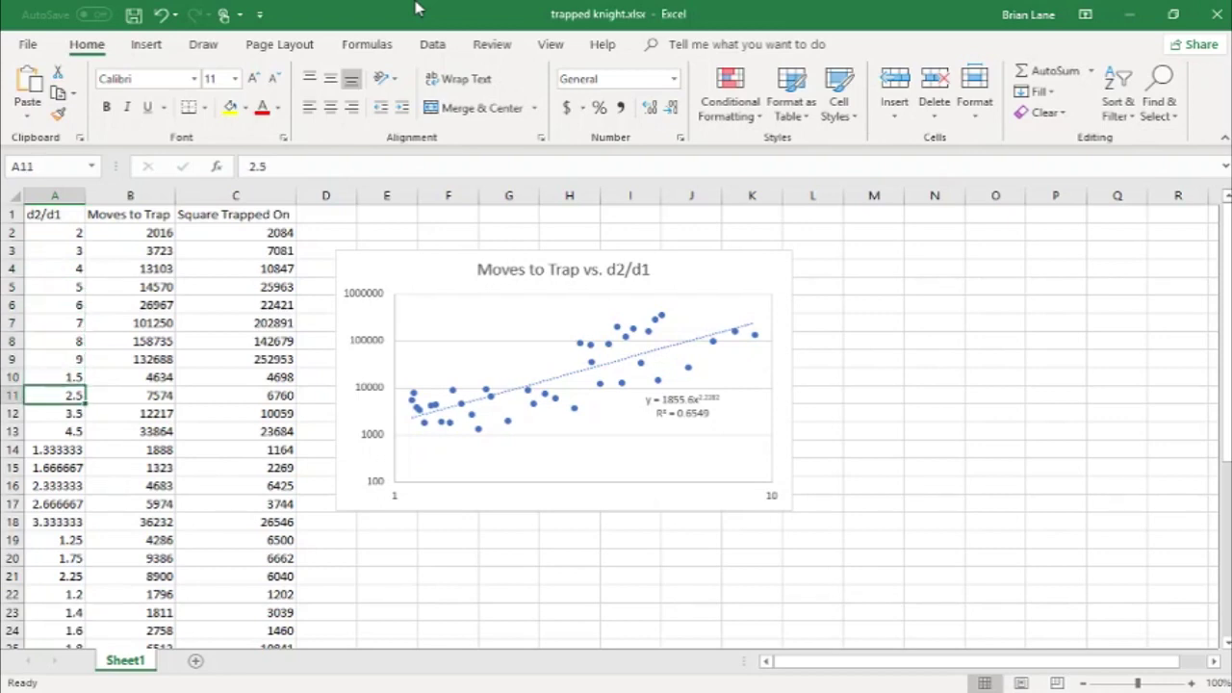
key("Down")
key("Down")
key("Down")
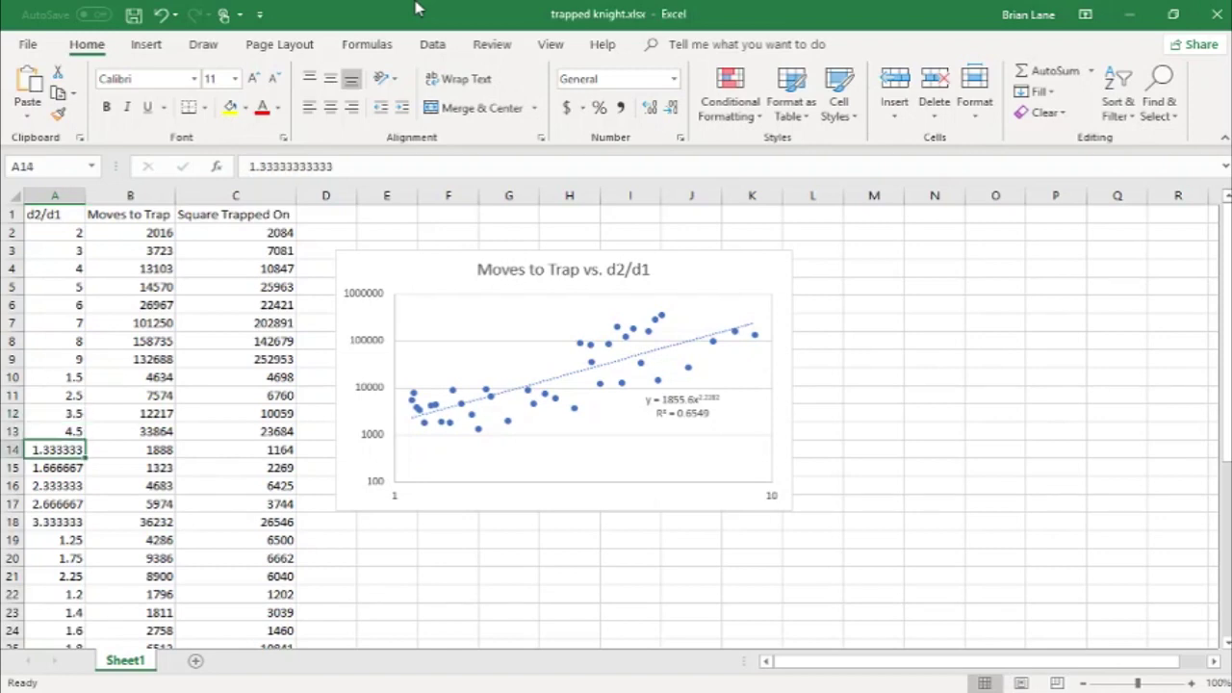
key("Down")
key("Down")
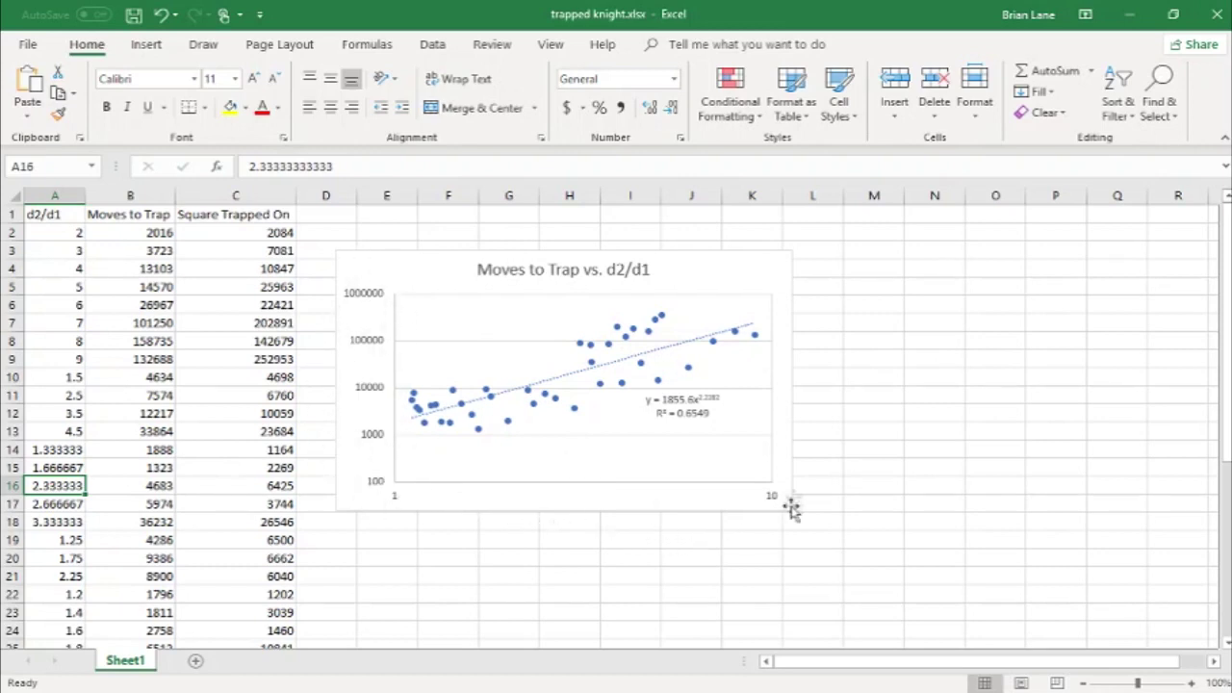
Inspect the coordinates of individual data points in the Moves to Trap vs. d2/d1 chart
left_click(590, 536)
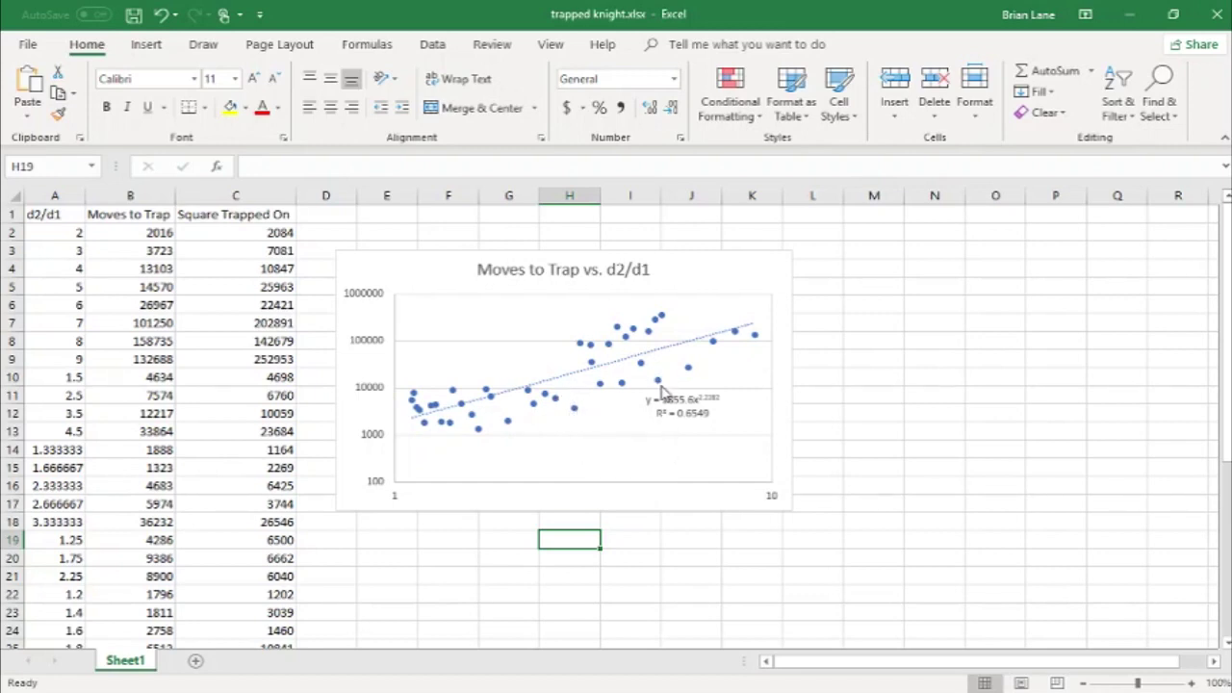
mouse_move(665, 387)
mouse_move(620, 383)
mouse_move(479, 435)
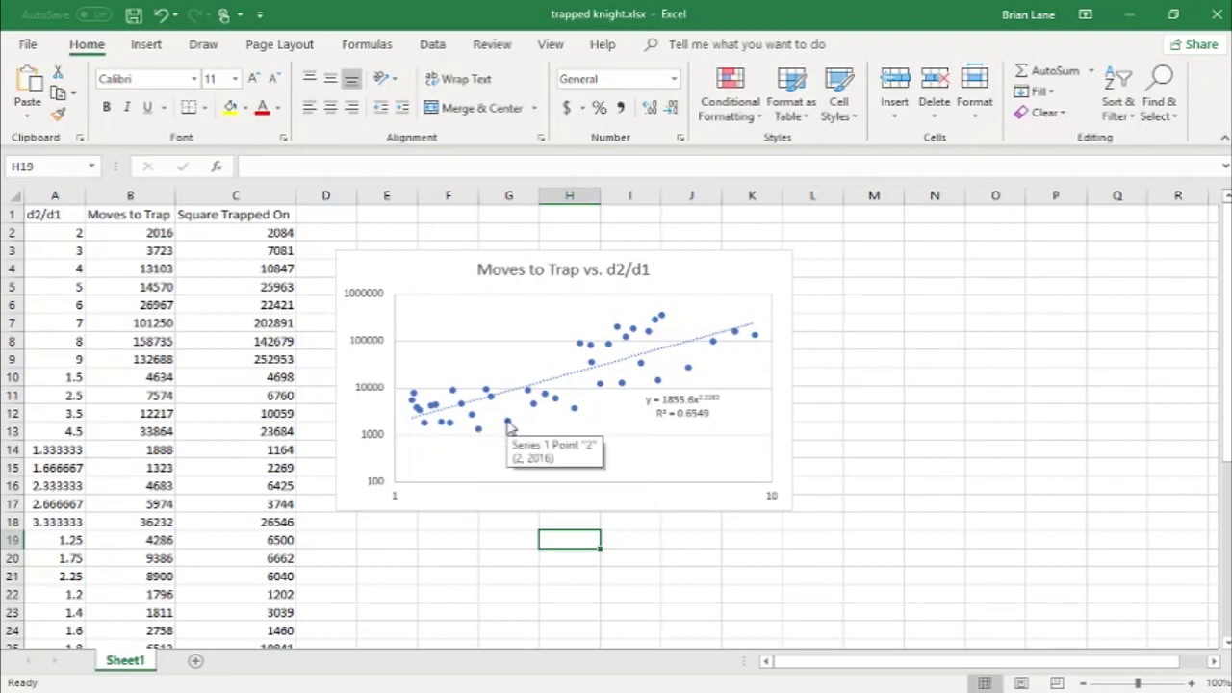
mouse_move(547, 400)
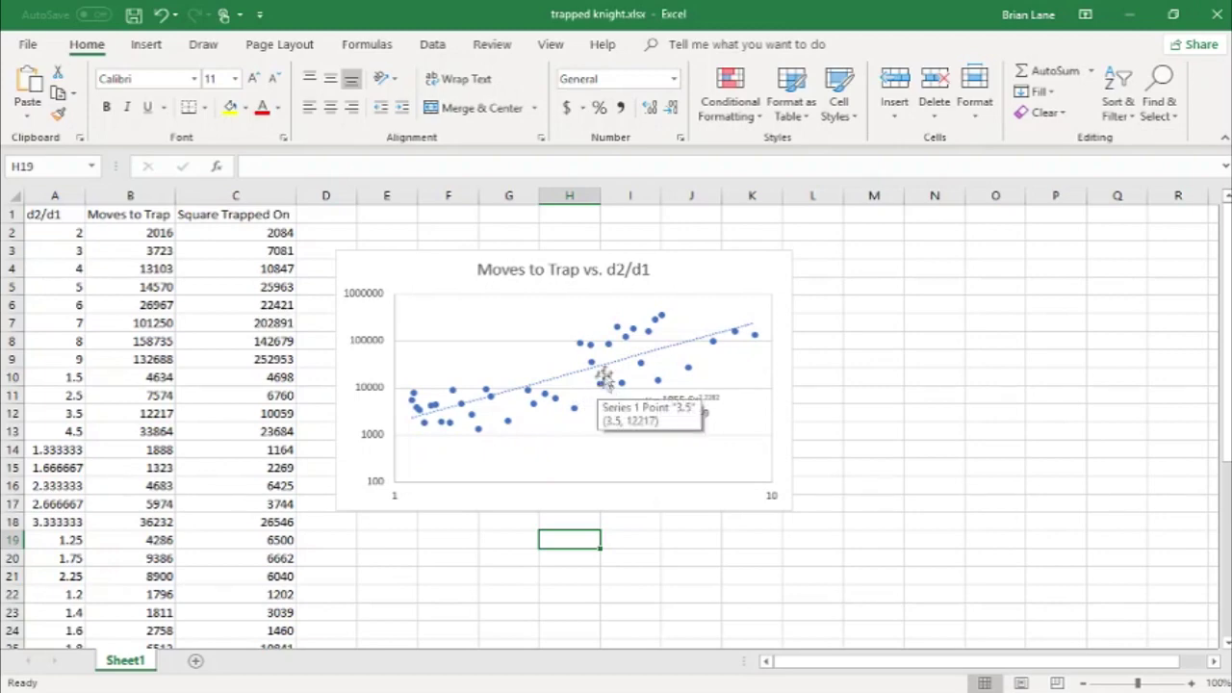
Insert a scatter chart of Square Trapped On against d2/d1 and shift it sideways over the Moves to Trap chart
mouse_move(609, 350)
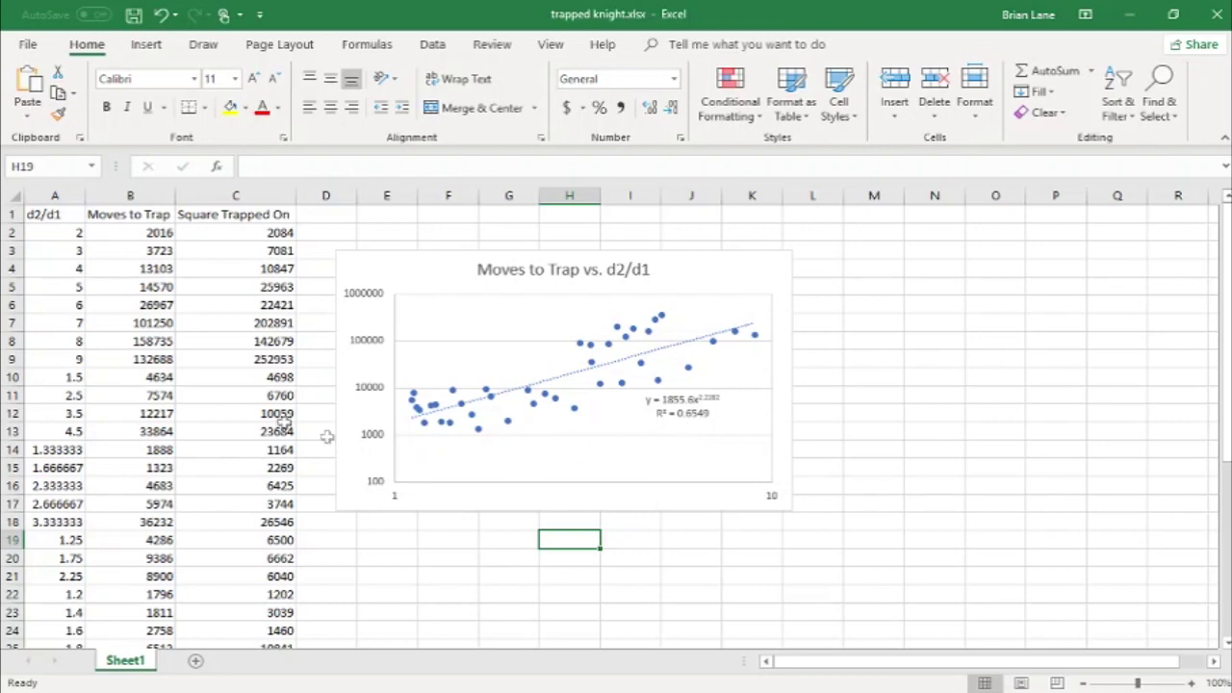
left_click(58, 195)
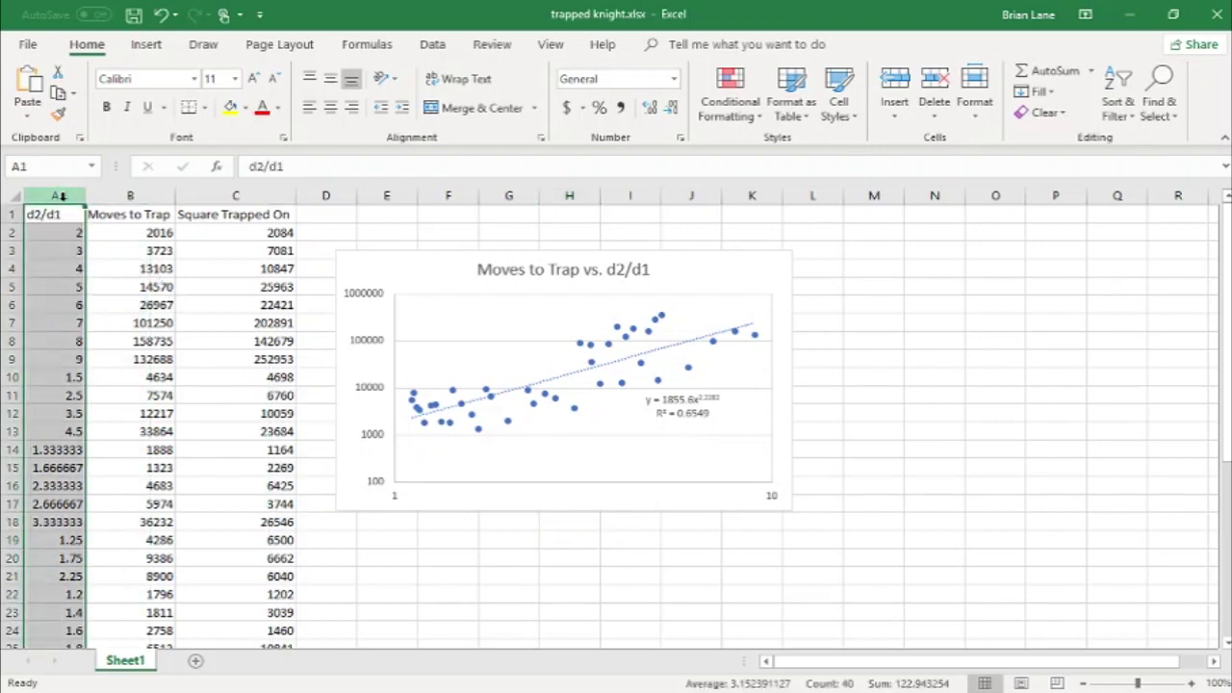
left_click(236, 195, "ctrl")
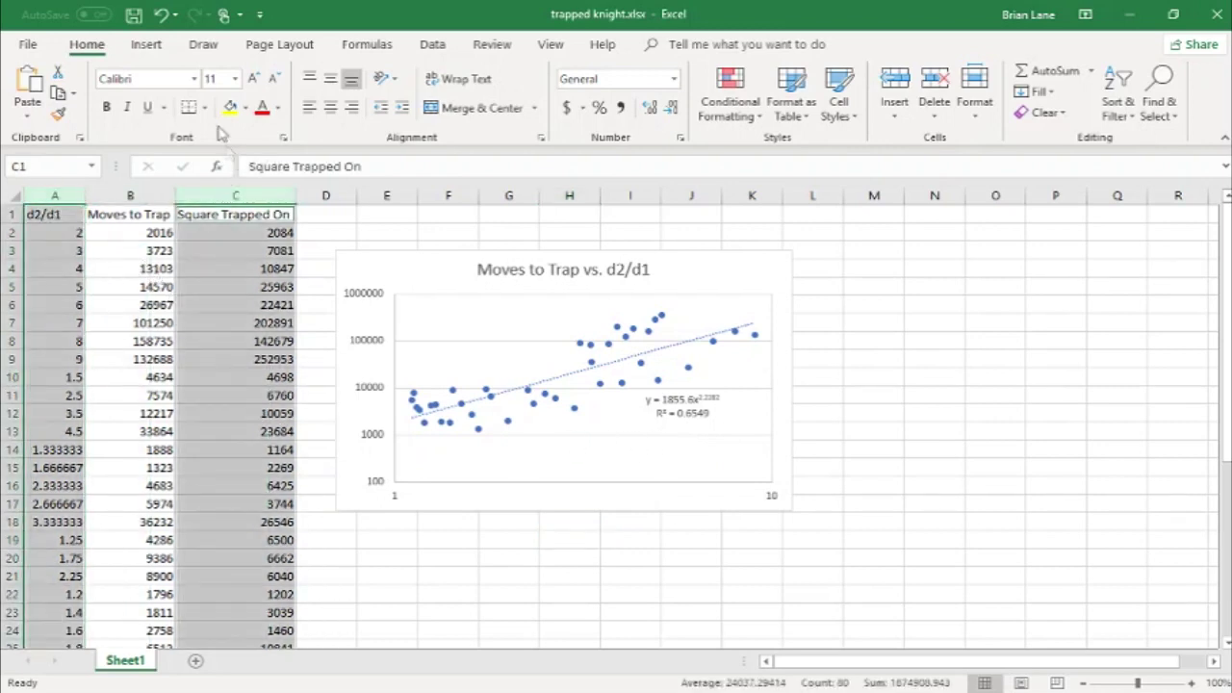
left_click(146, 45)
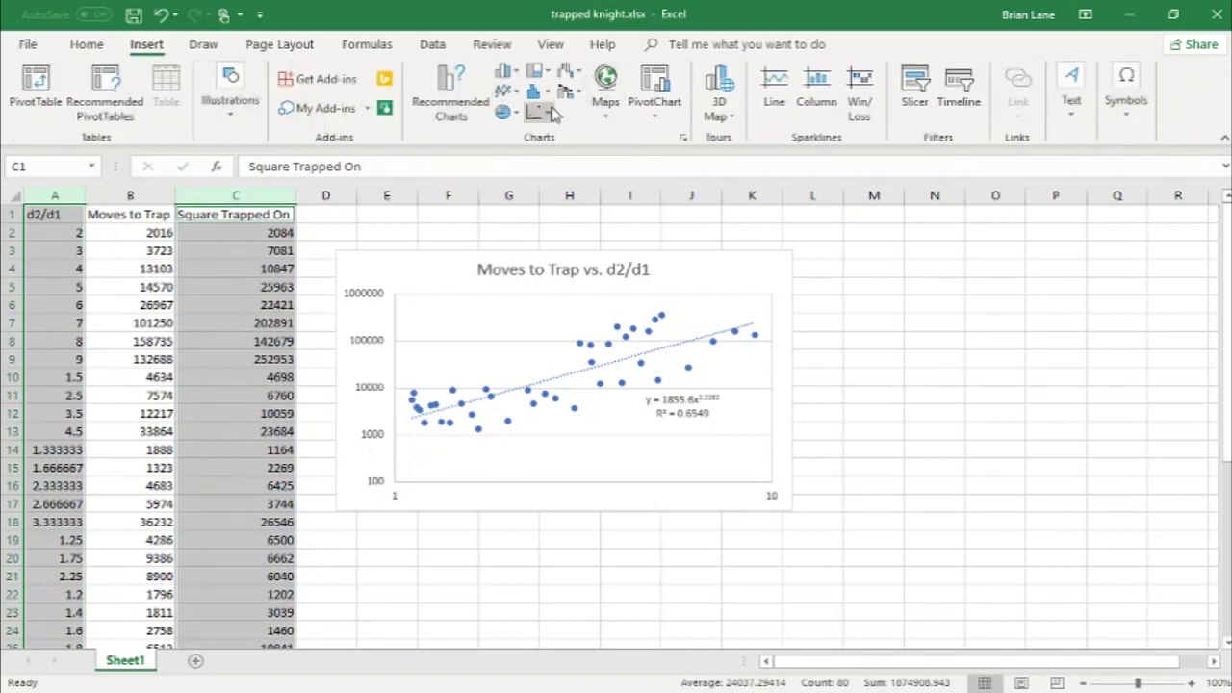
left_click(539, 113)
left_click(565, 173)
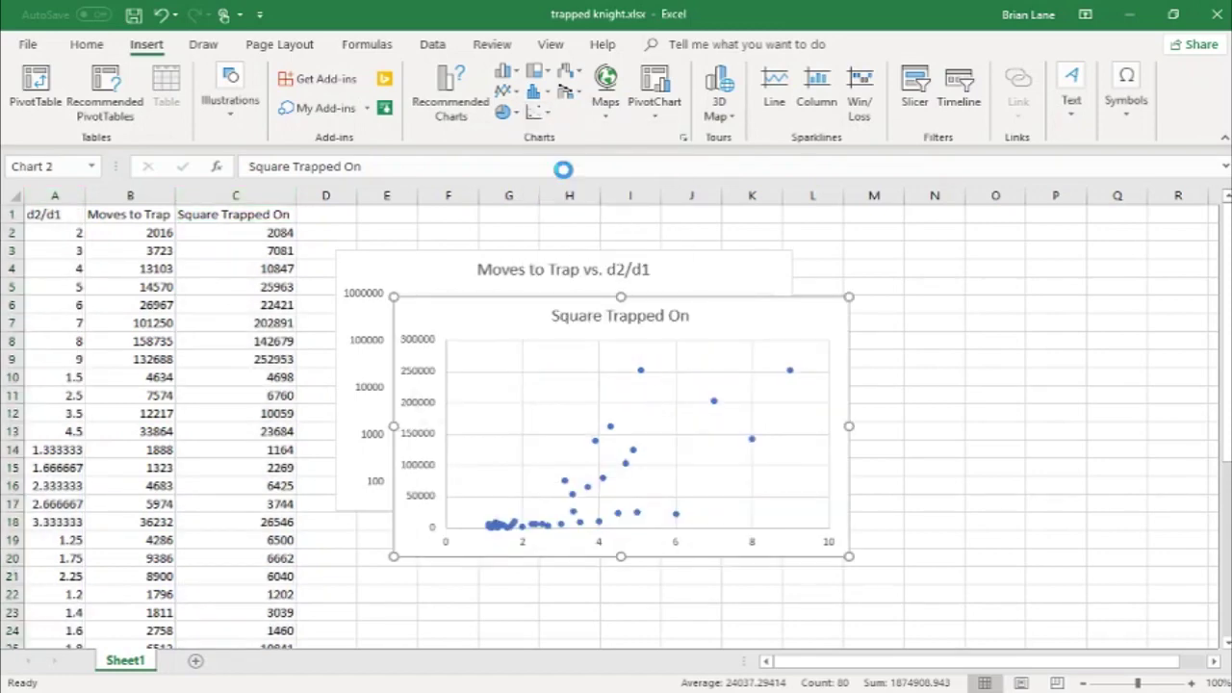
left_click_drag(466, 313, 616, 314)
Set the vertical axis of the Square Trapped On chart to a logarithmic scale with base 10
left_click(585, 404)
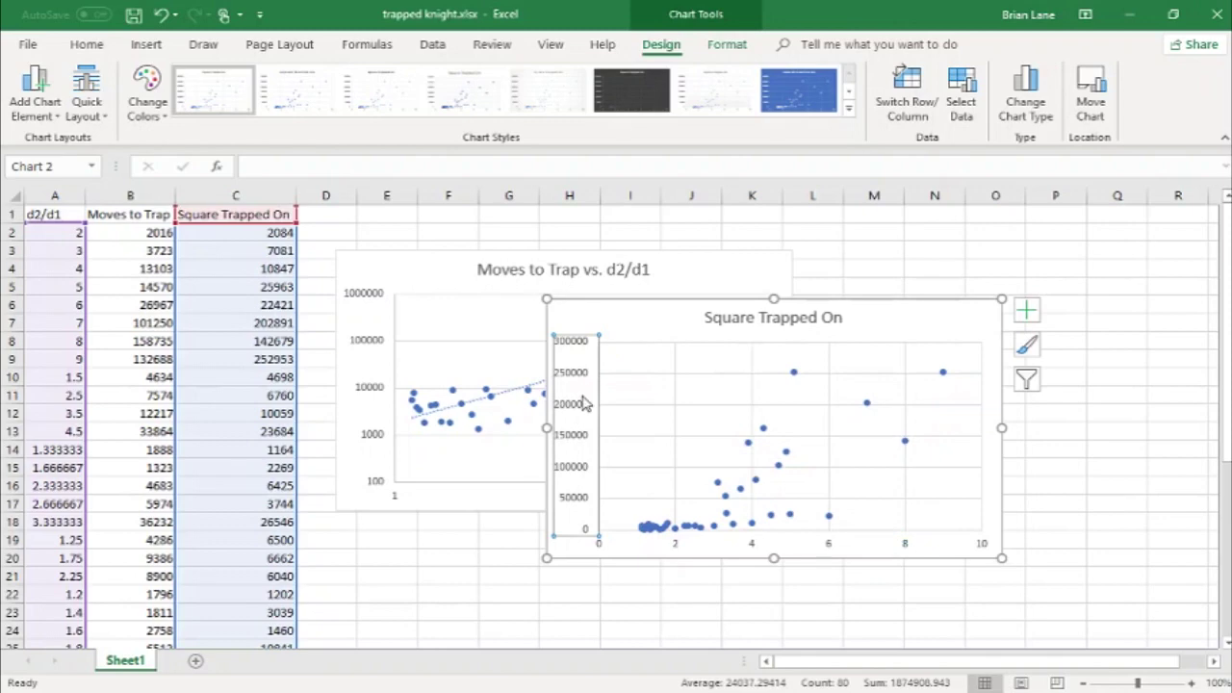
double_click(587, 429)
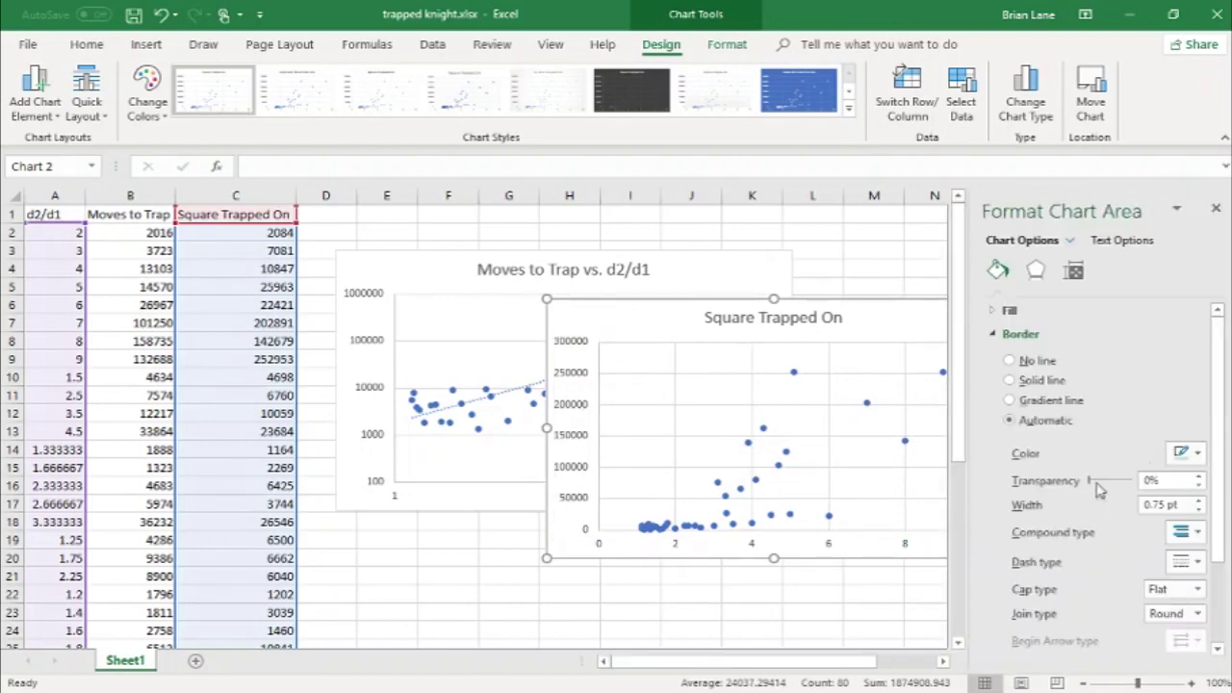
left_click(1069, 240)
left_click(1052, 461)
left_click(1109, 273)
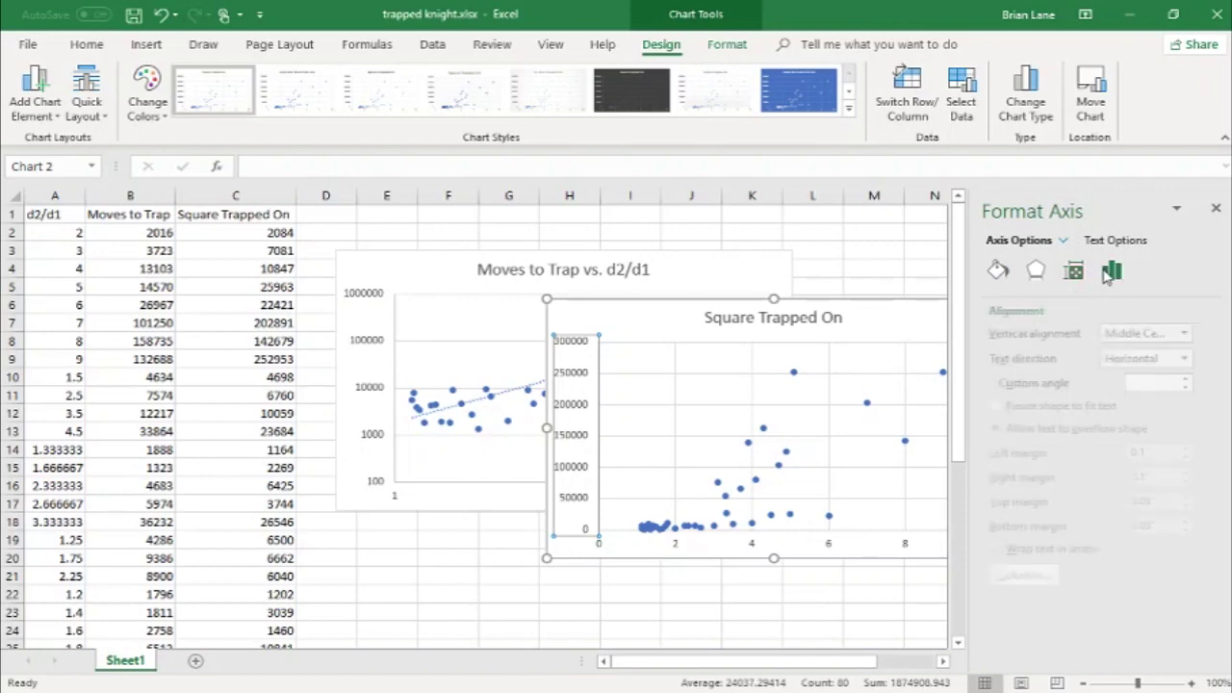
left_click(1001, 310)
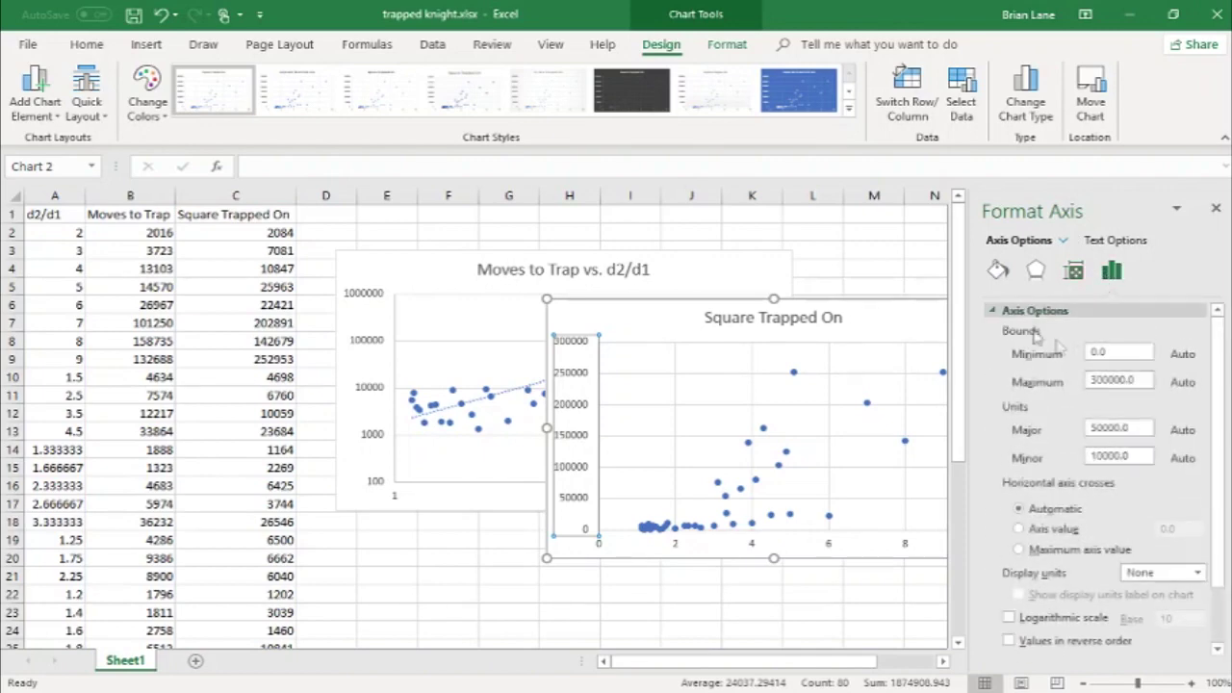
scroll(1046, 550, "down", 1)
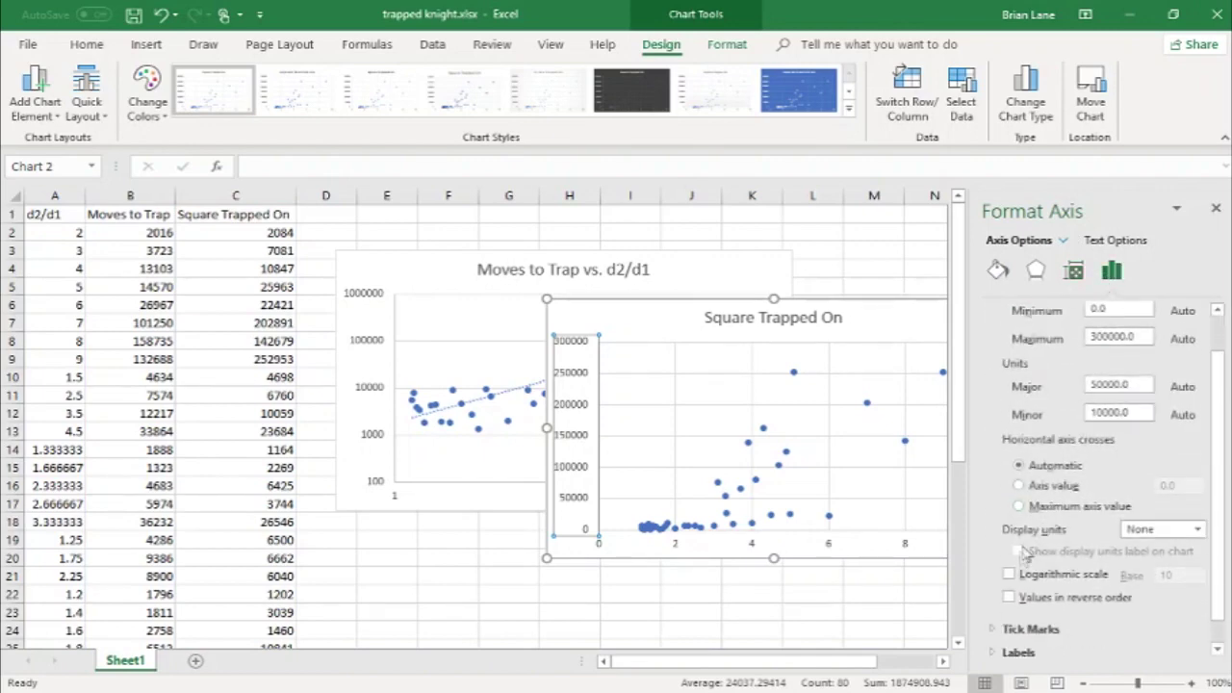
left_click(1008, 573)
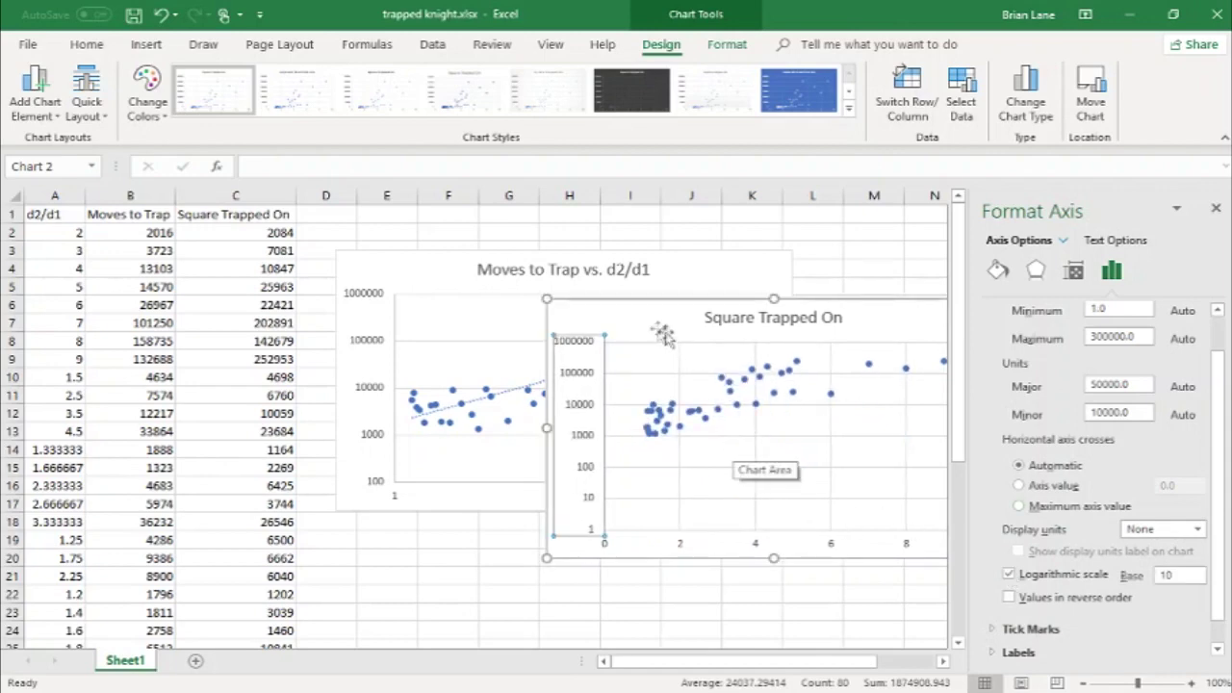
Move the Square Trapped On chart over the lower part of the Moves to Trap chart and add a power trendline to its data series
left_click_drag(664, 333, 410, 441)
left_click(556, 494)
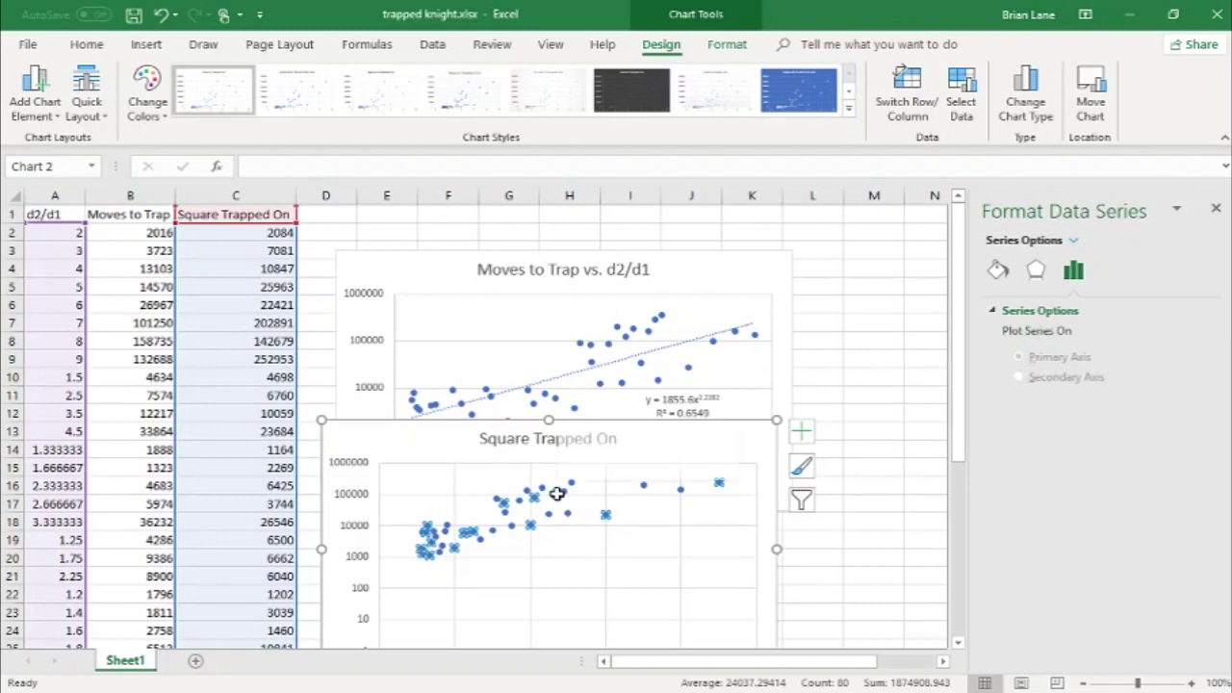
right_click(556, 493)
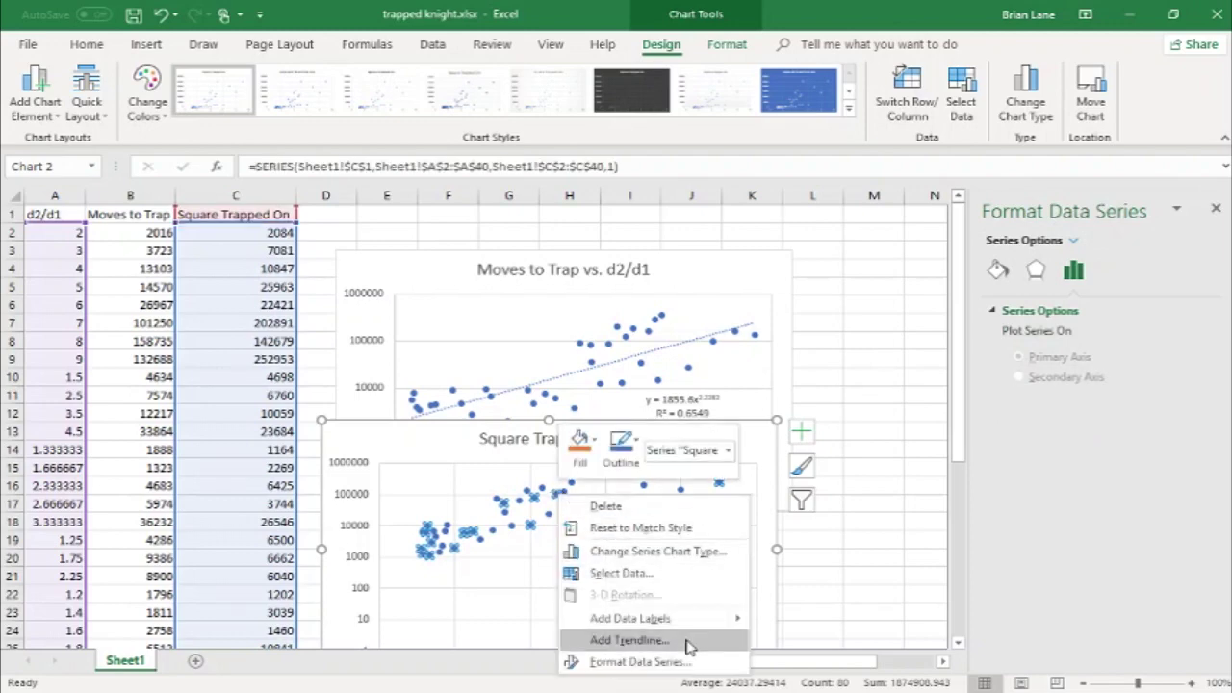
left_click(630, 640)
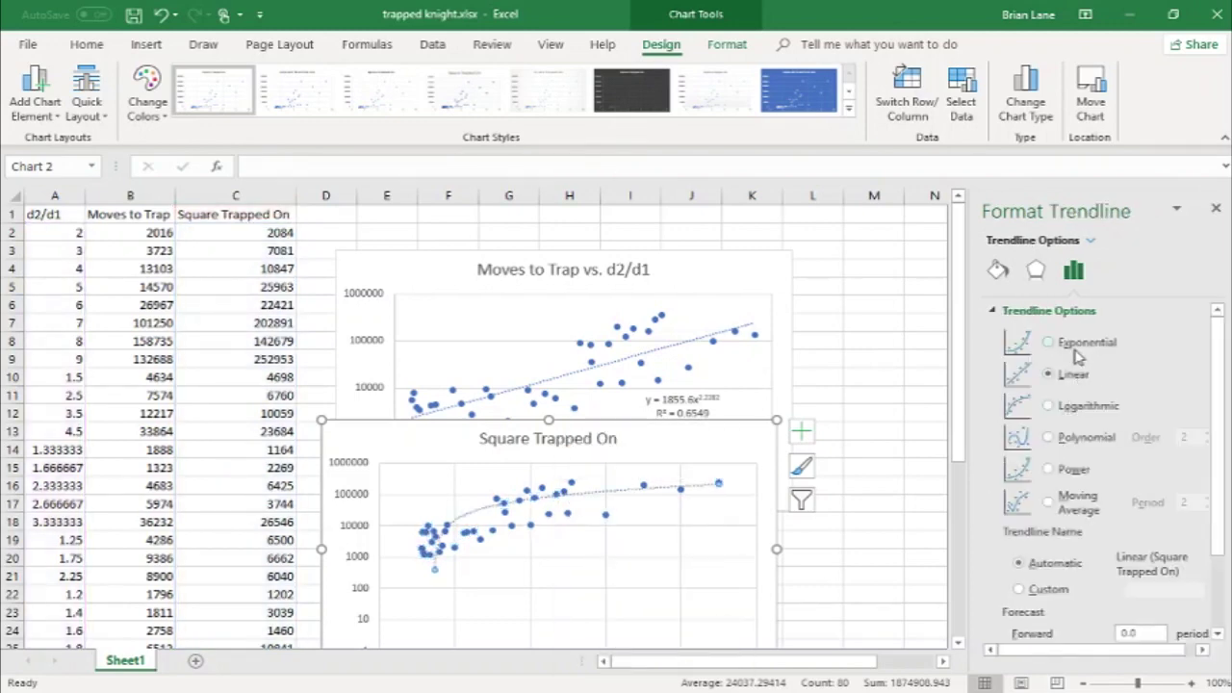
left_click(1076, 469)
Display the trendline's equation and R-squared value on the Square Trapped On chart and place their label below the curve
scroll(1107, 551, "down", 2)
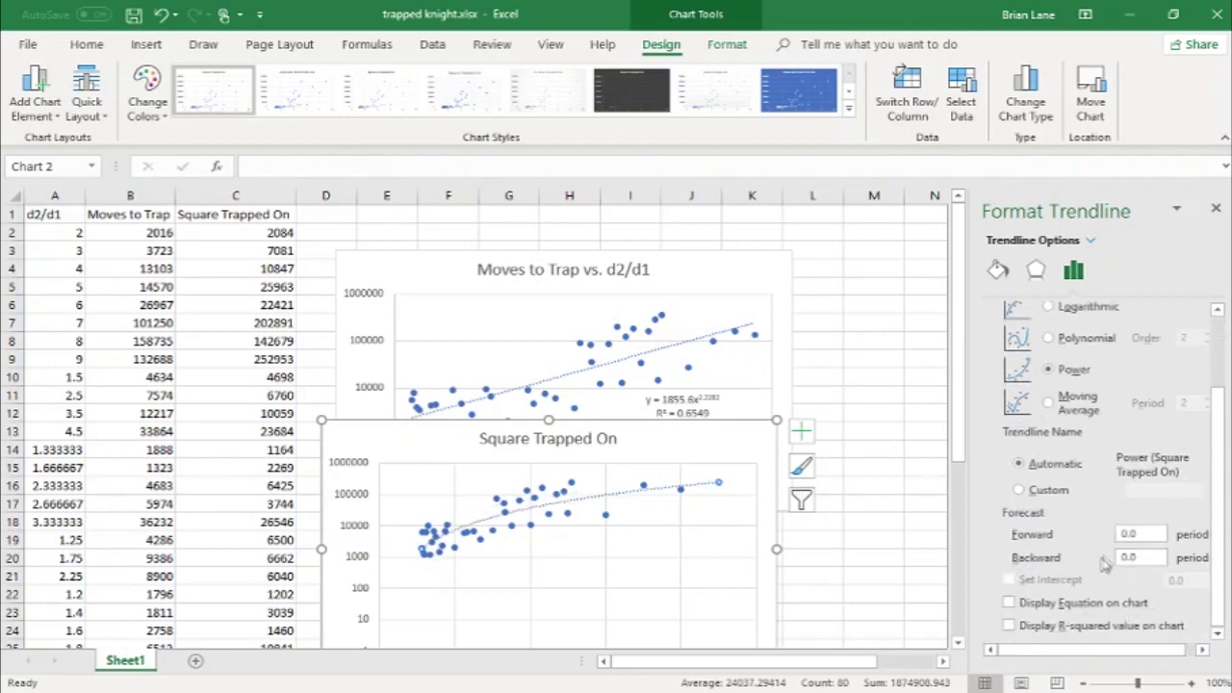
left_click(1059, 628)
left_click(662, 499)
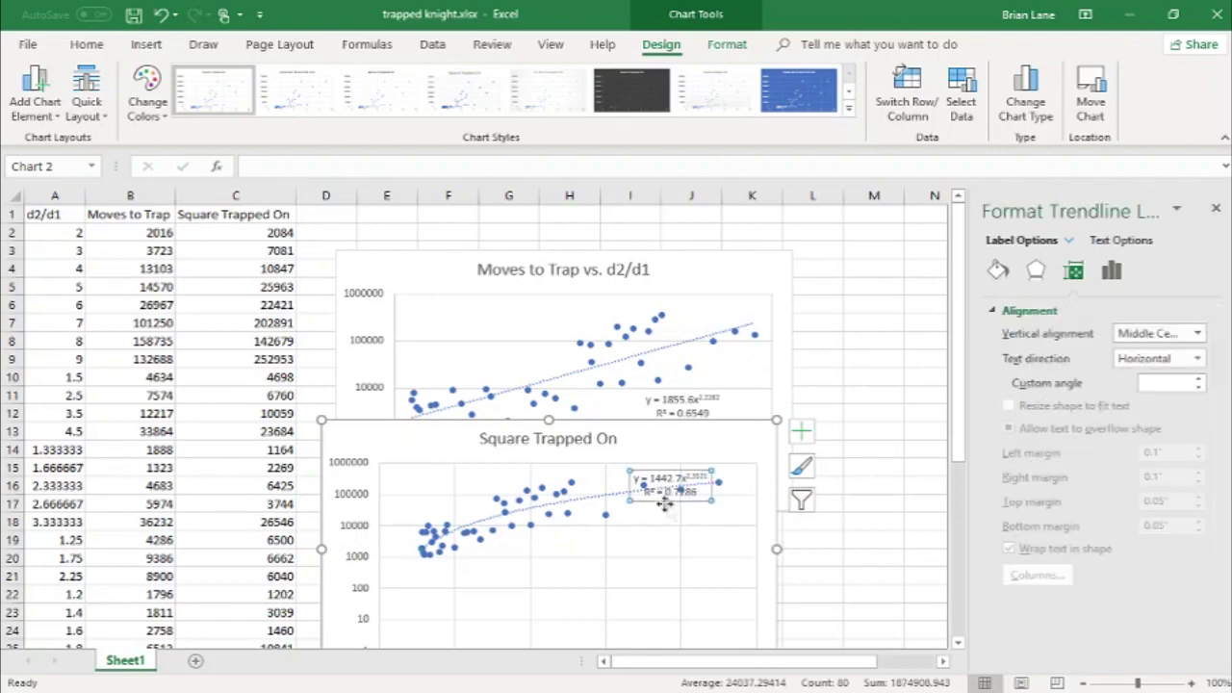
left_click_drag(664, 503, 676, 560)
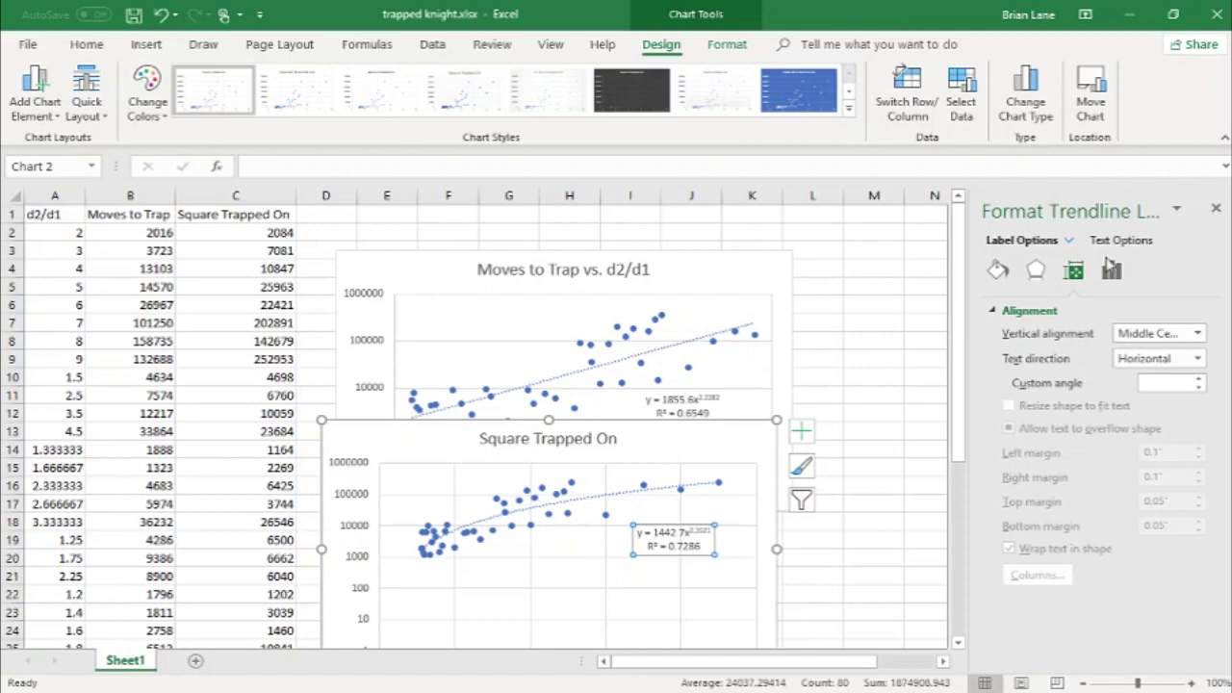
Look through the trendline label's options, try the exponential trendline type and return to the power type
left_click(1112, 274)
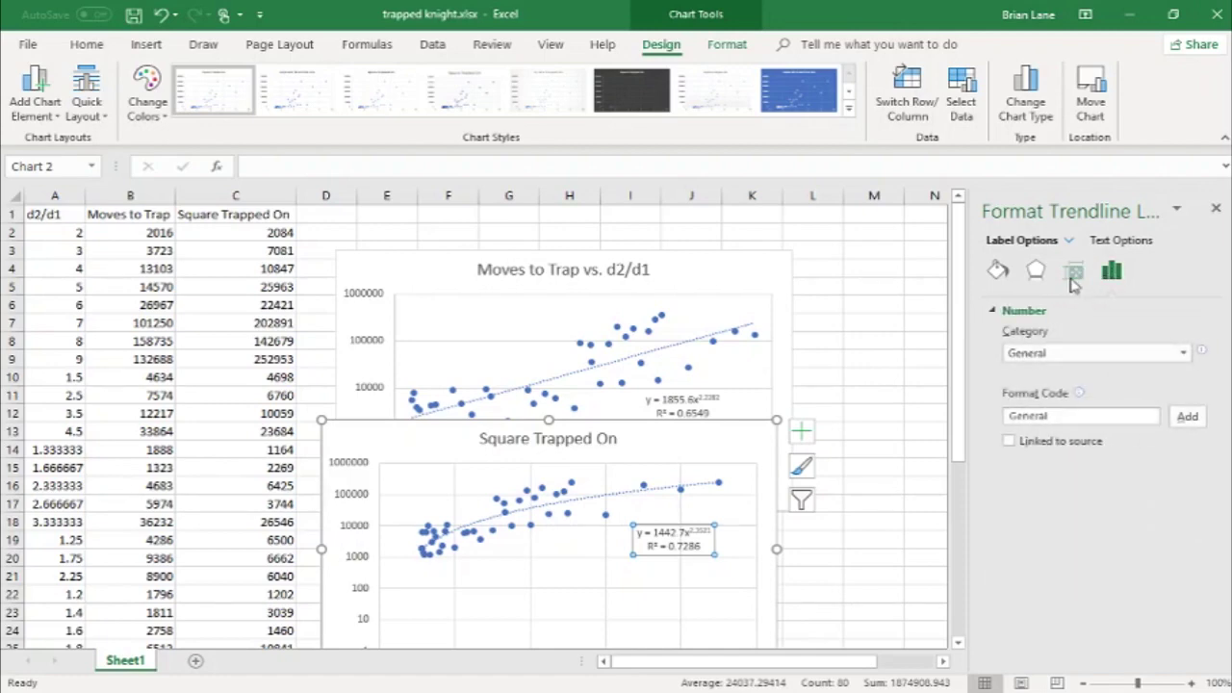
left_click(1075, 274)
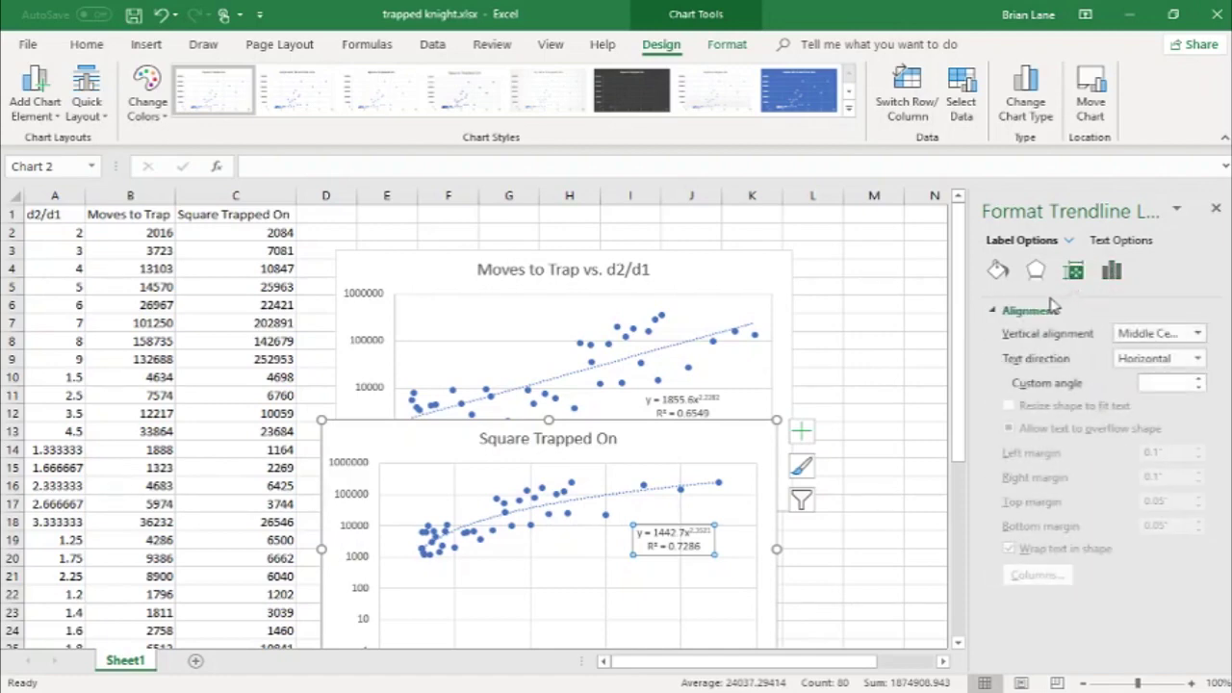
left_click(652, 486)
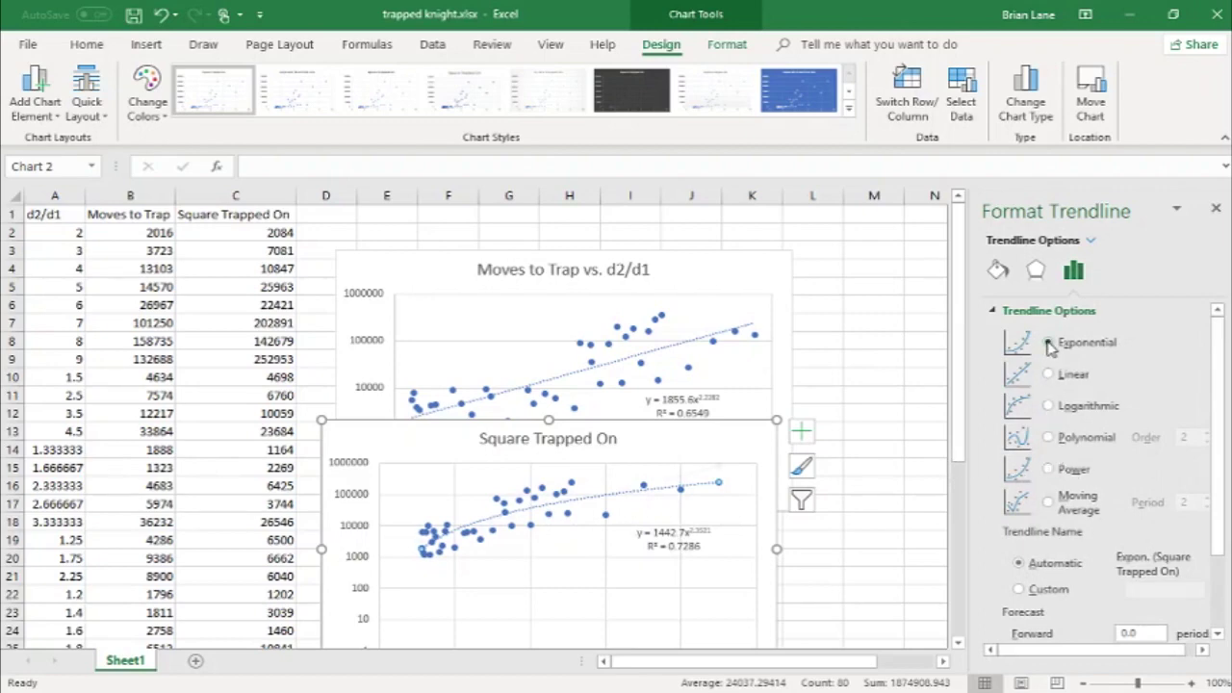
left_click(1049, 470)
Set the horizontal axis of the Square Trapped On chart to a logarithmic scale with base 10
scroll(908, 522, "down", 4)
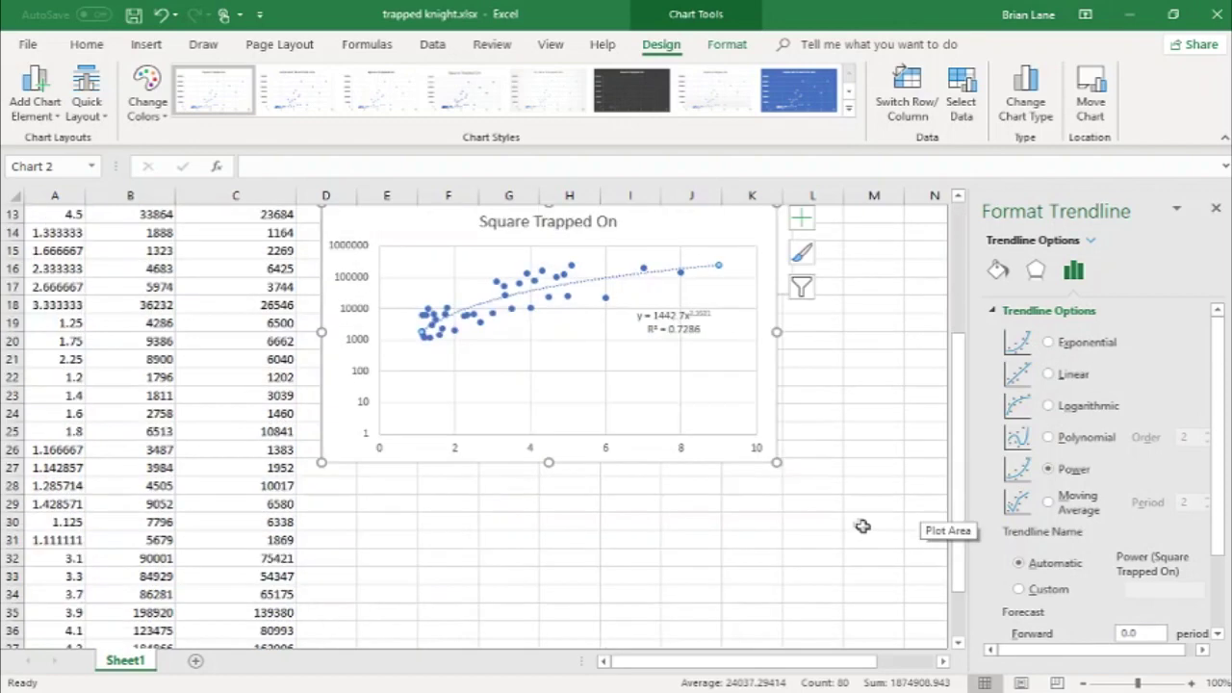
left_click(676, 448)
left_click(681, 456)
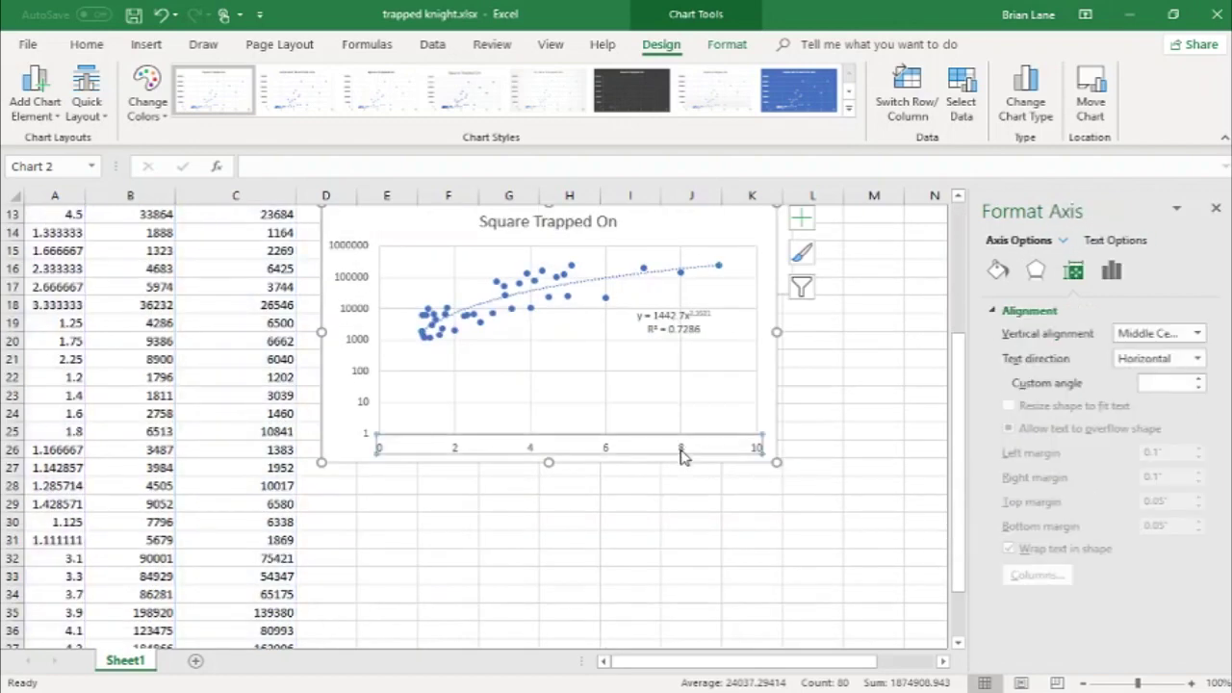
left_click(1112, 270)
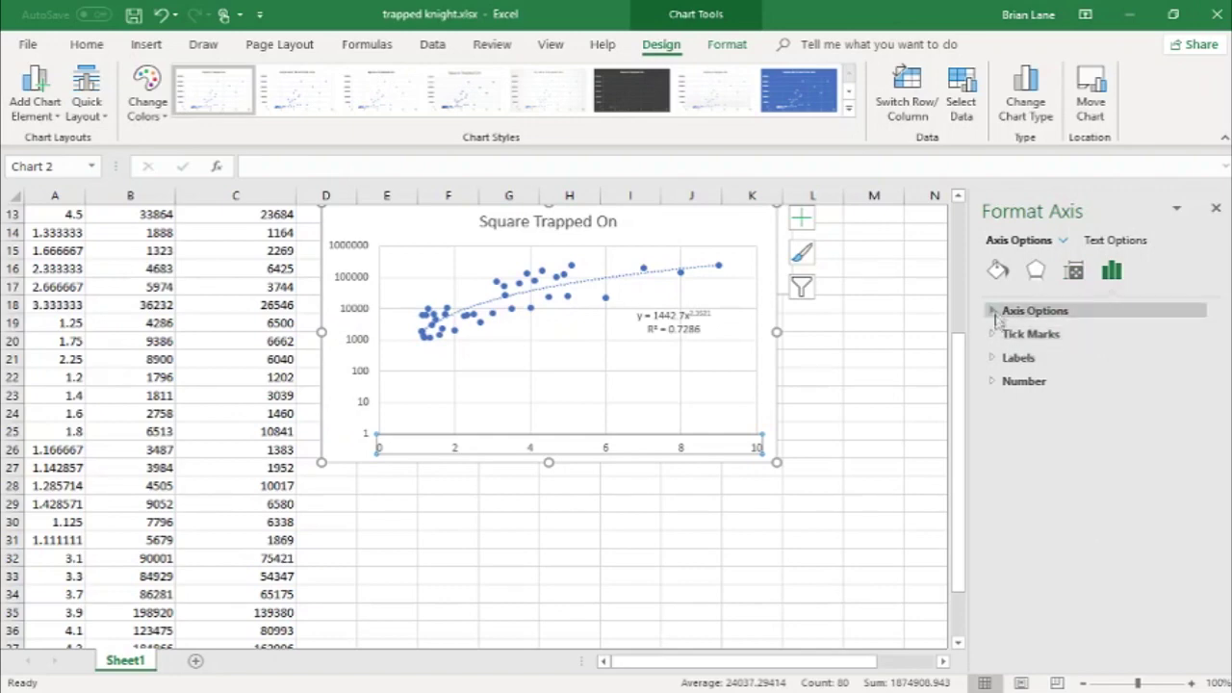
left_click(996, 321)
scroll(1025, 554, "down", 1)
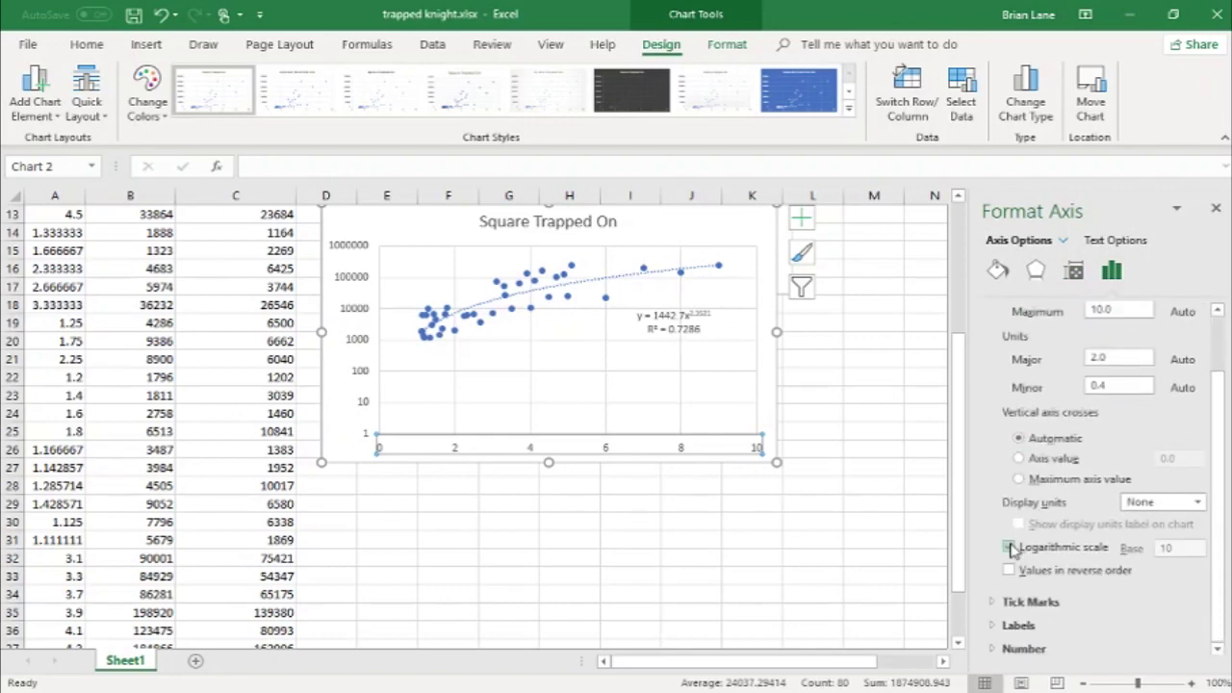
left_click(1011, 547)
Move the Square Trapped On chart down to uncover the first chart's equation and inspect its data points for d2/d1 ratios 5, 4 and 3
scroll(853, 506, "up", 4)
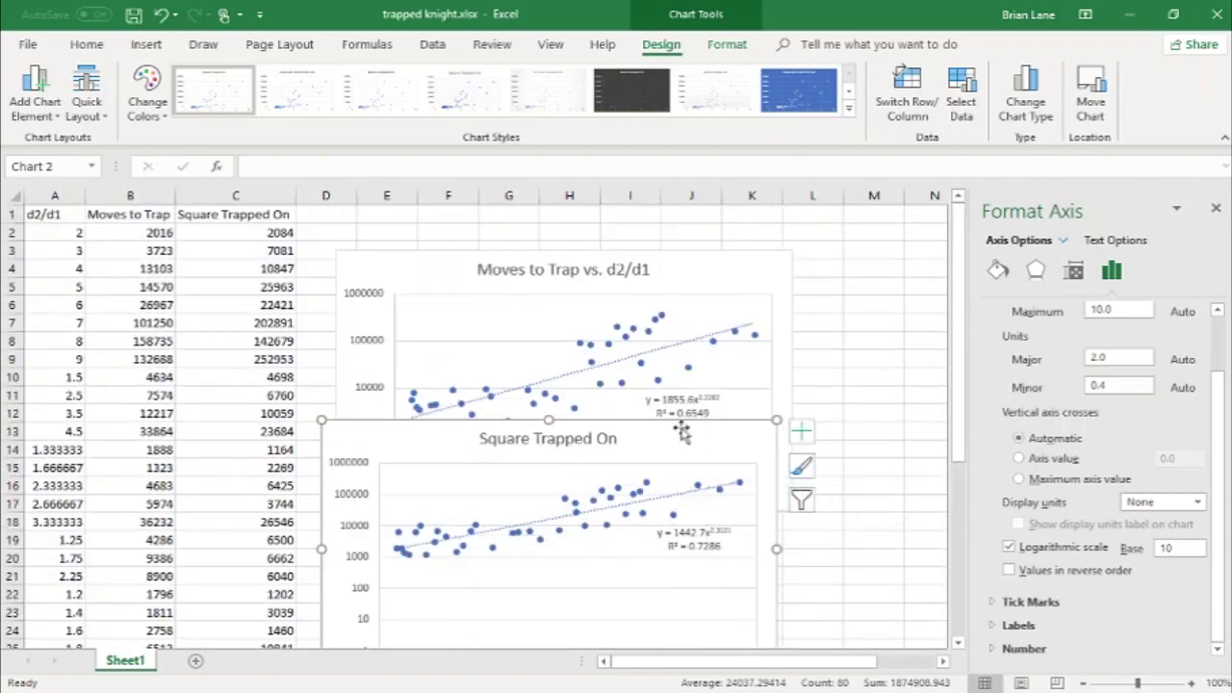
left_click_drag(682, 433, 729, 490)
scroll(863, 418, "down", 3)
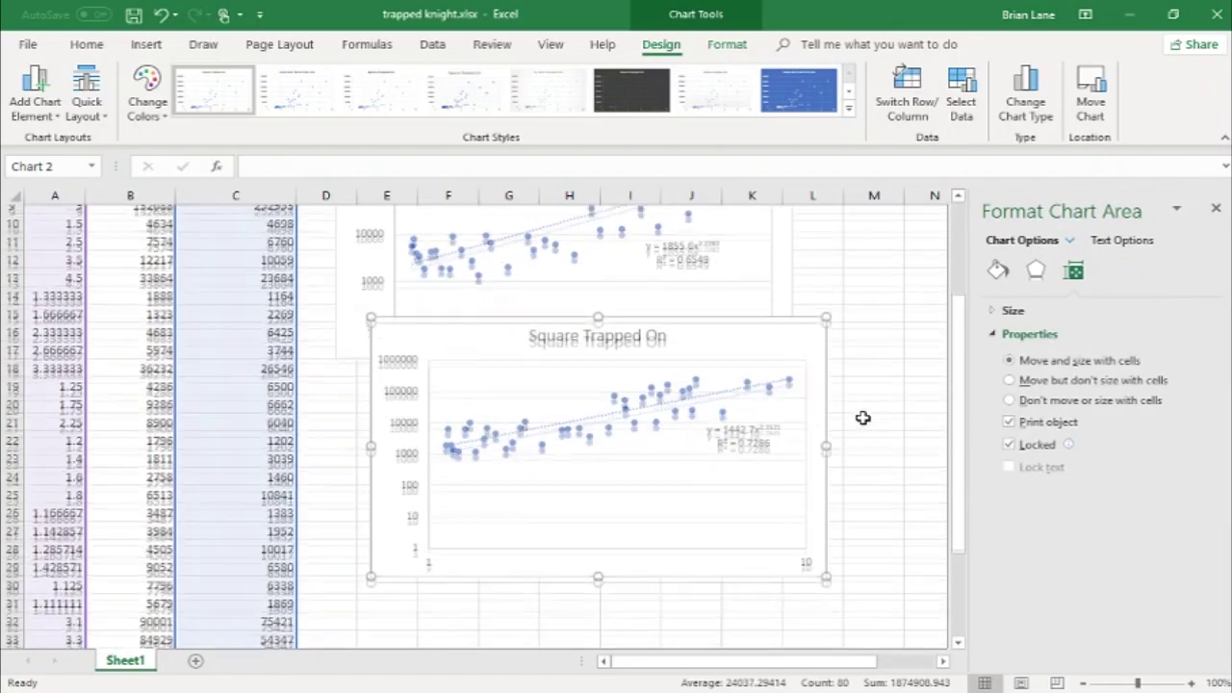
scroll(863, 418, "up", 1)
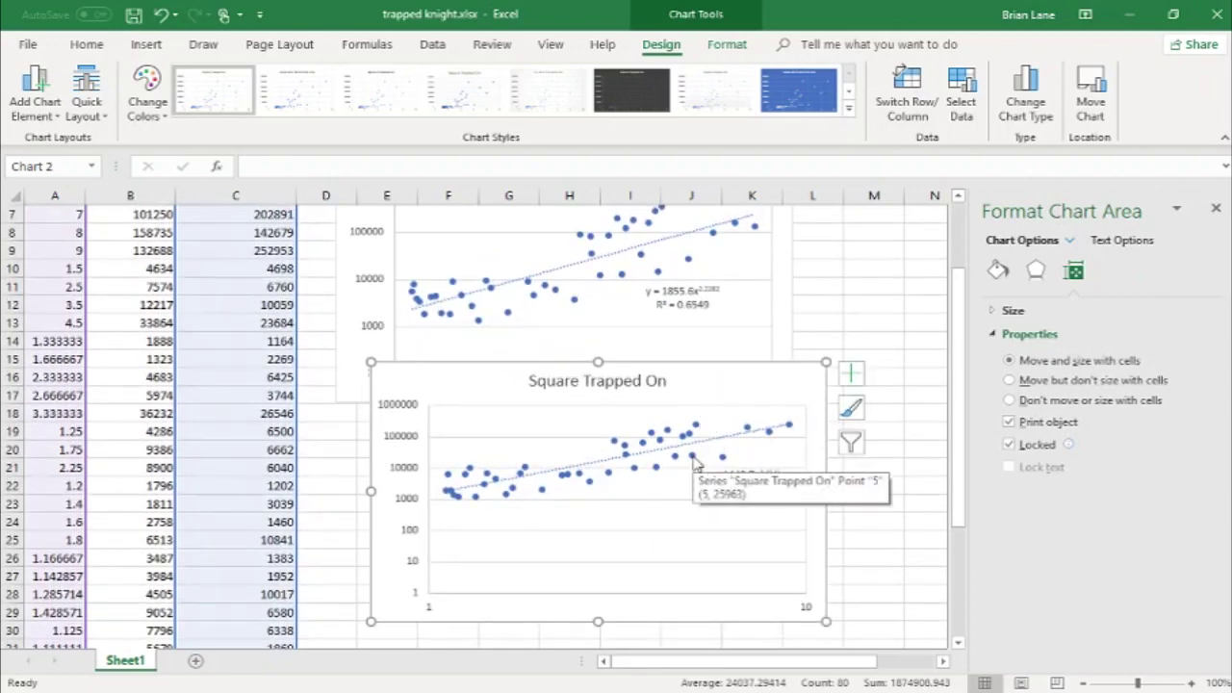
mouse_move(659, 473)
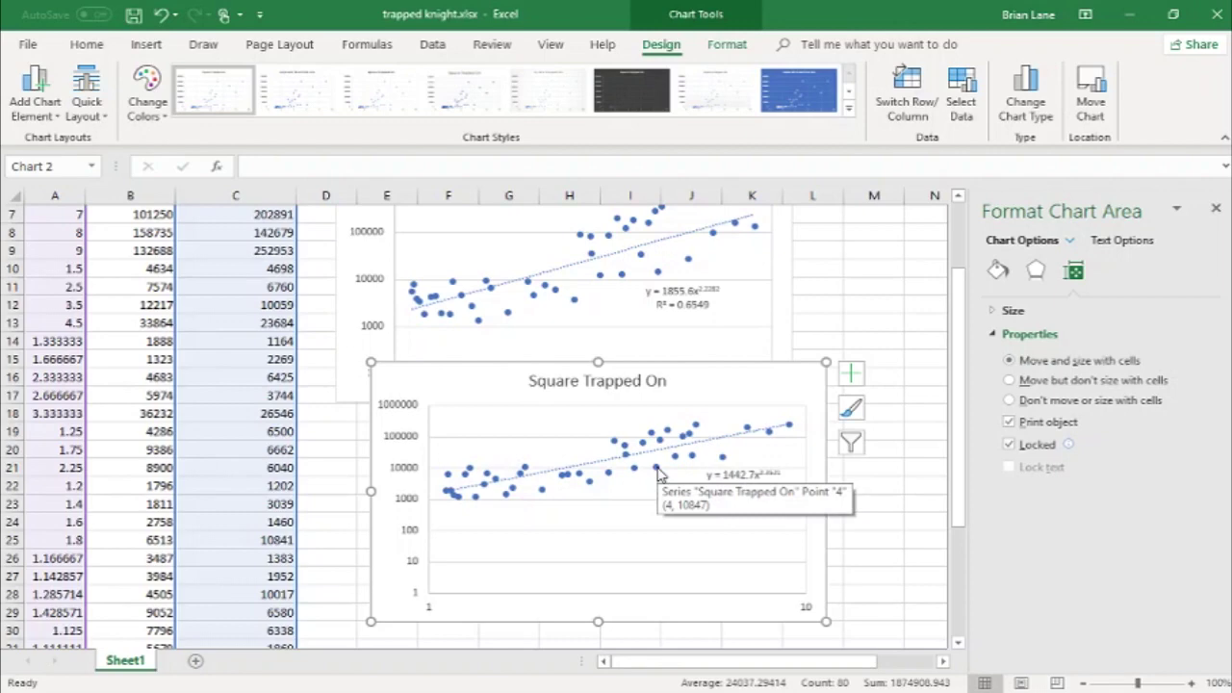
mouse_move(608, 477)
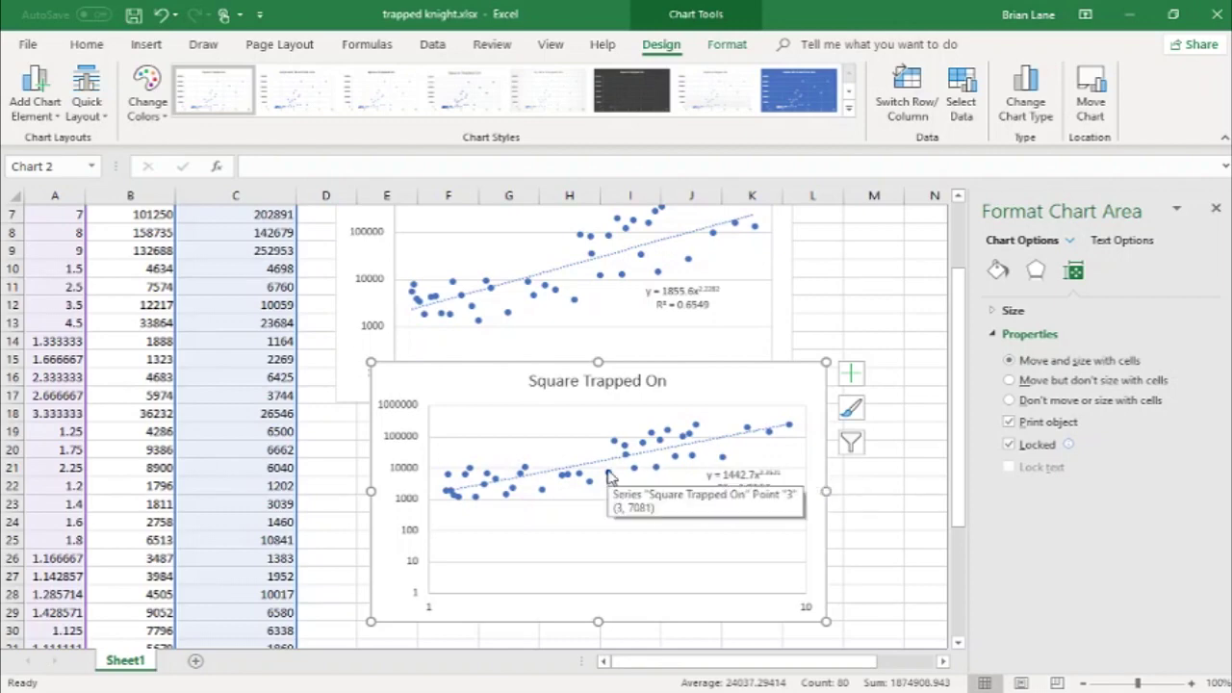
Insert a scatter chart of Square Trapped On against Moves to Trap and move it below and to the right of the Moves to Trap chart
scroll(896, 360, "up", 2)
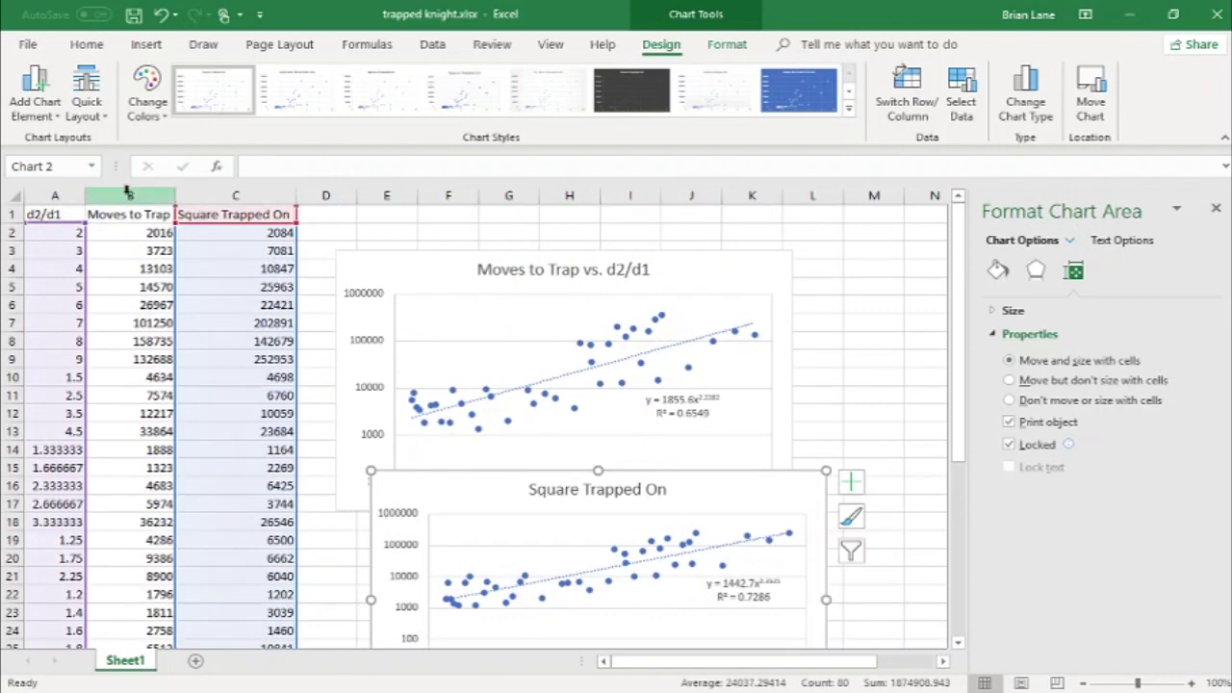
left_click_drag(129, 194, 236, 194)
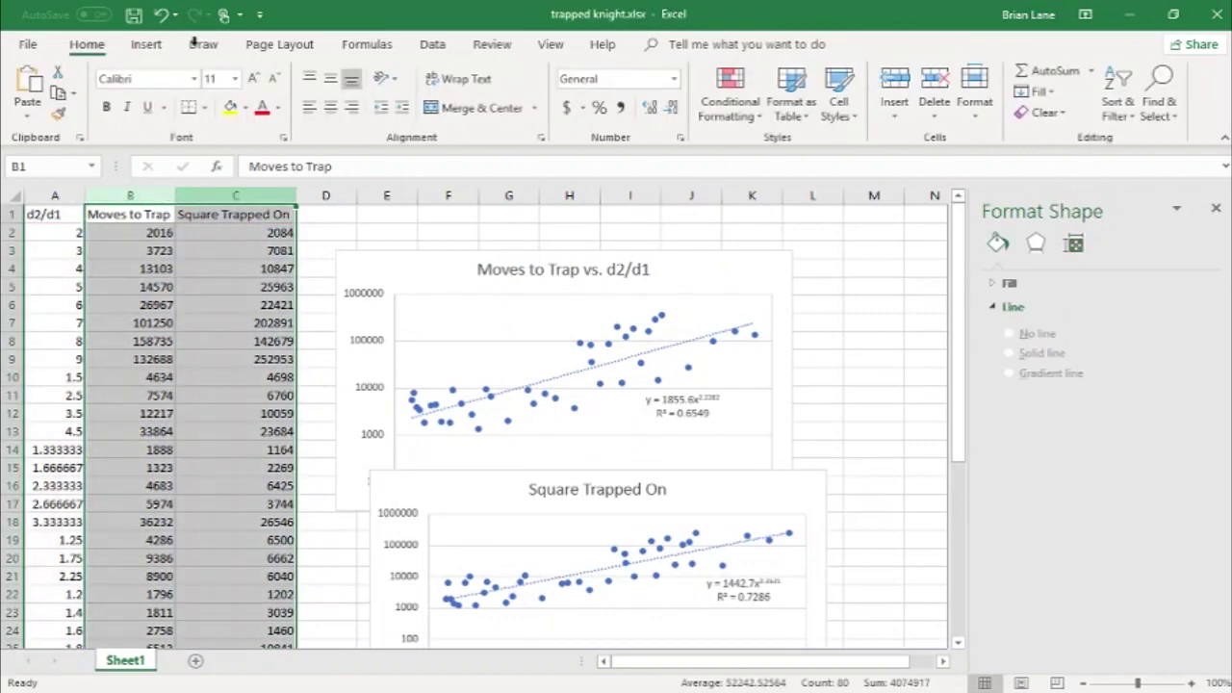
left_click(150, 45)
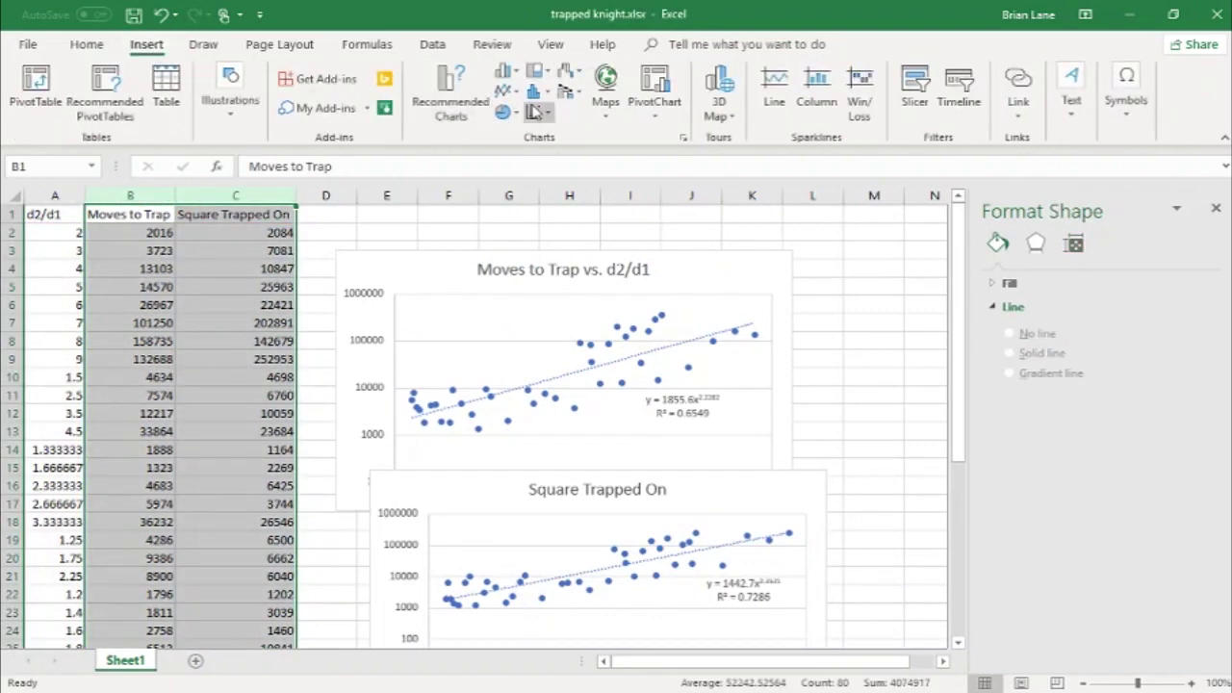
left_click(535, 113)
left_click(549, 168)
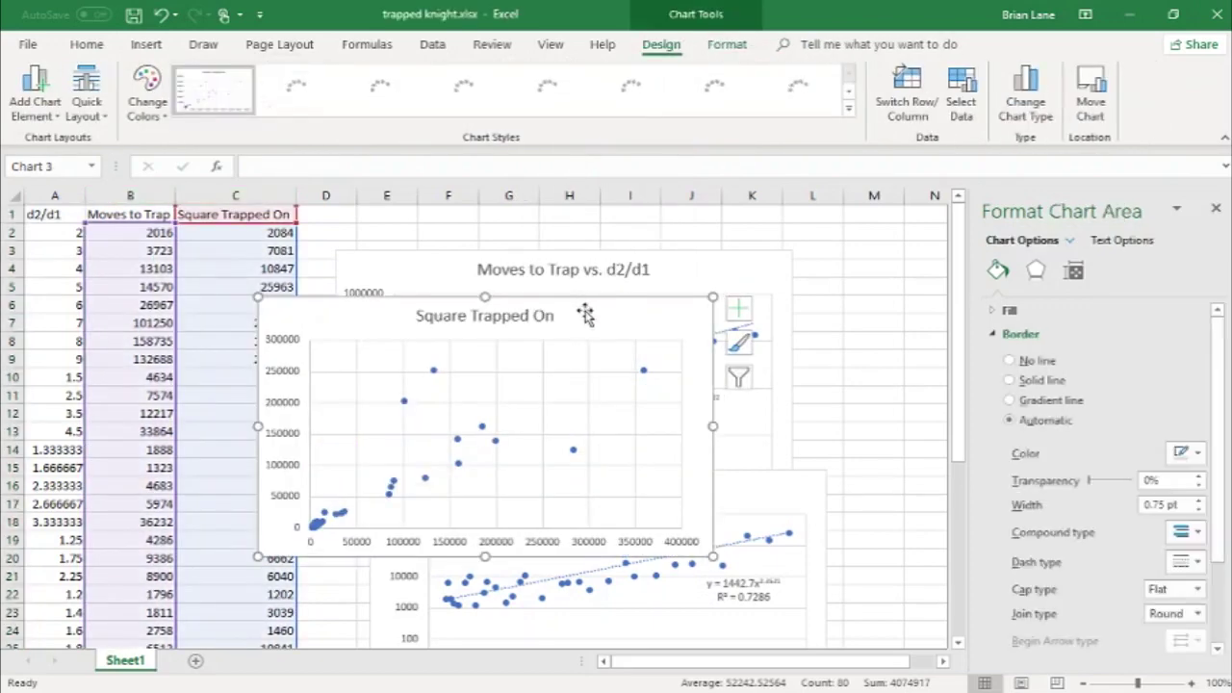
left_click_drag(585, 315, 685, 295)
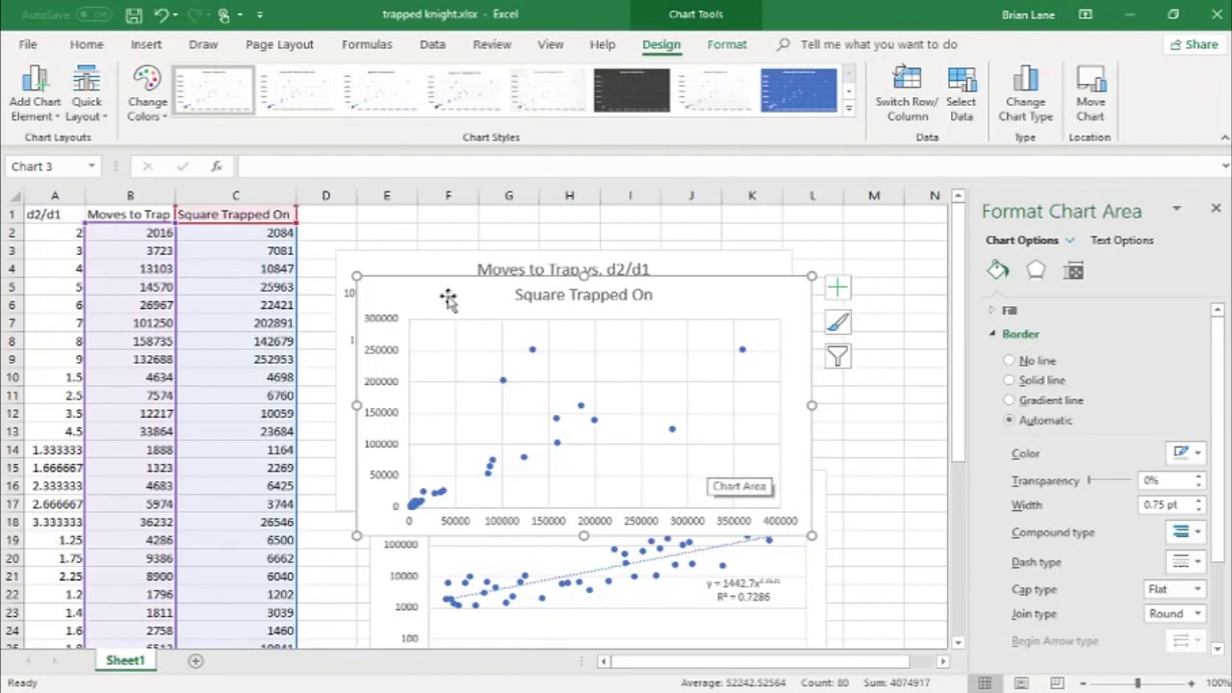
left_click_drag(447, 300, 688, 472)
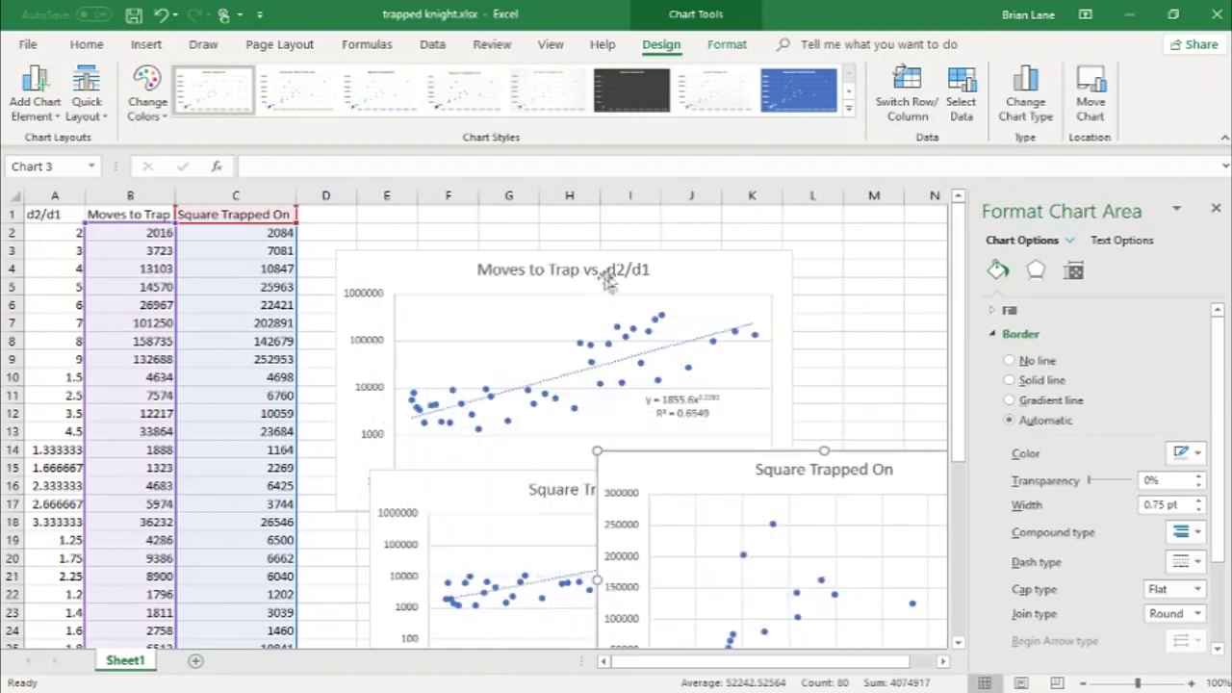
Review the Moves to Trap data rows and inspect the point for d2/d1 ratio 3 and the points above it in the Moves to Trap chart
scroll(111, 484, "down", 4)
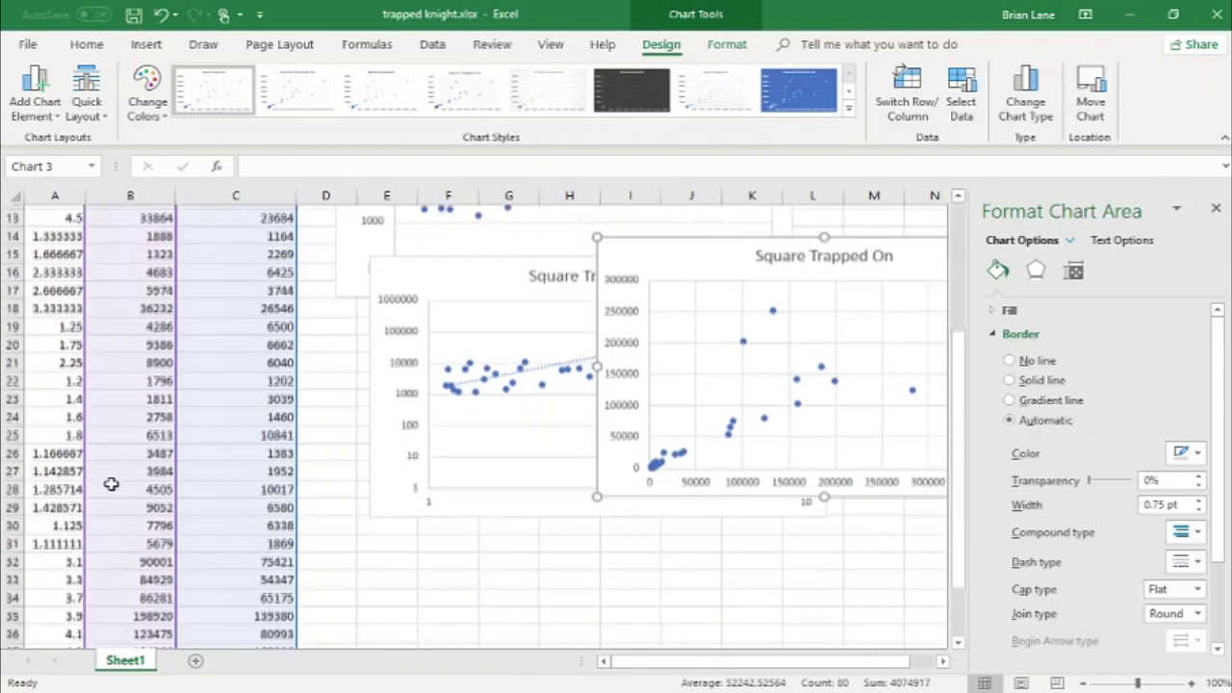
scroll(111, 484, "up", 4)
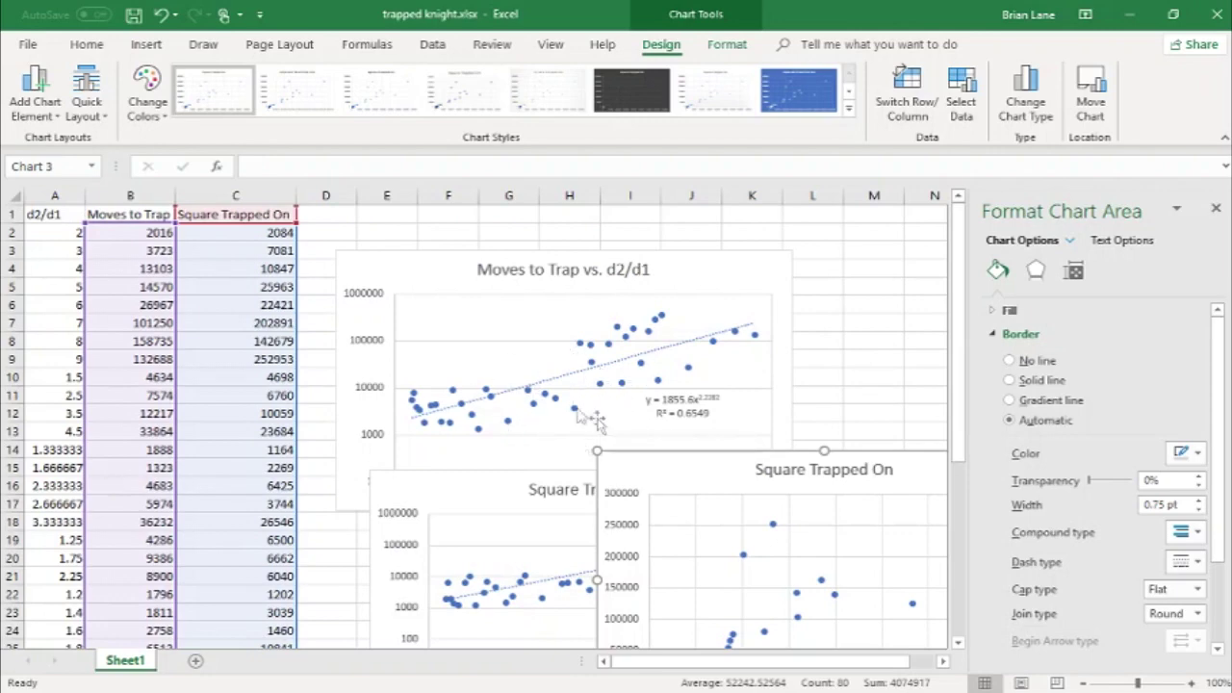
mouse_move(577, 416)
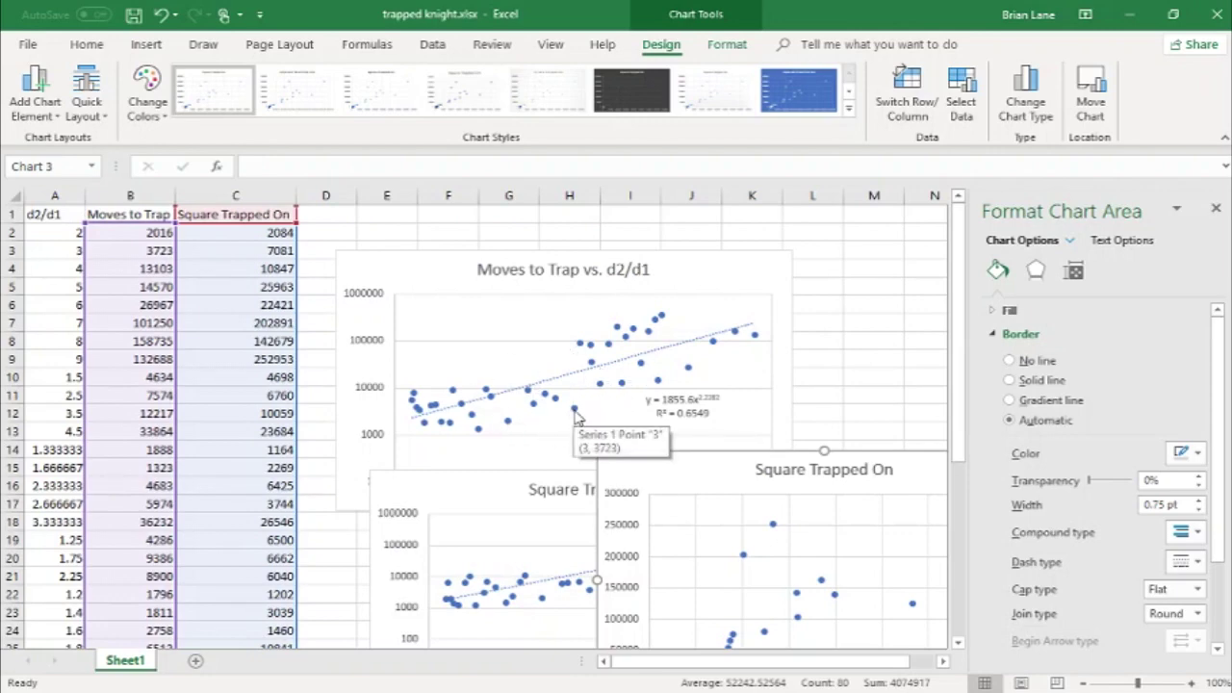
mouse_move(581, 354)
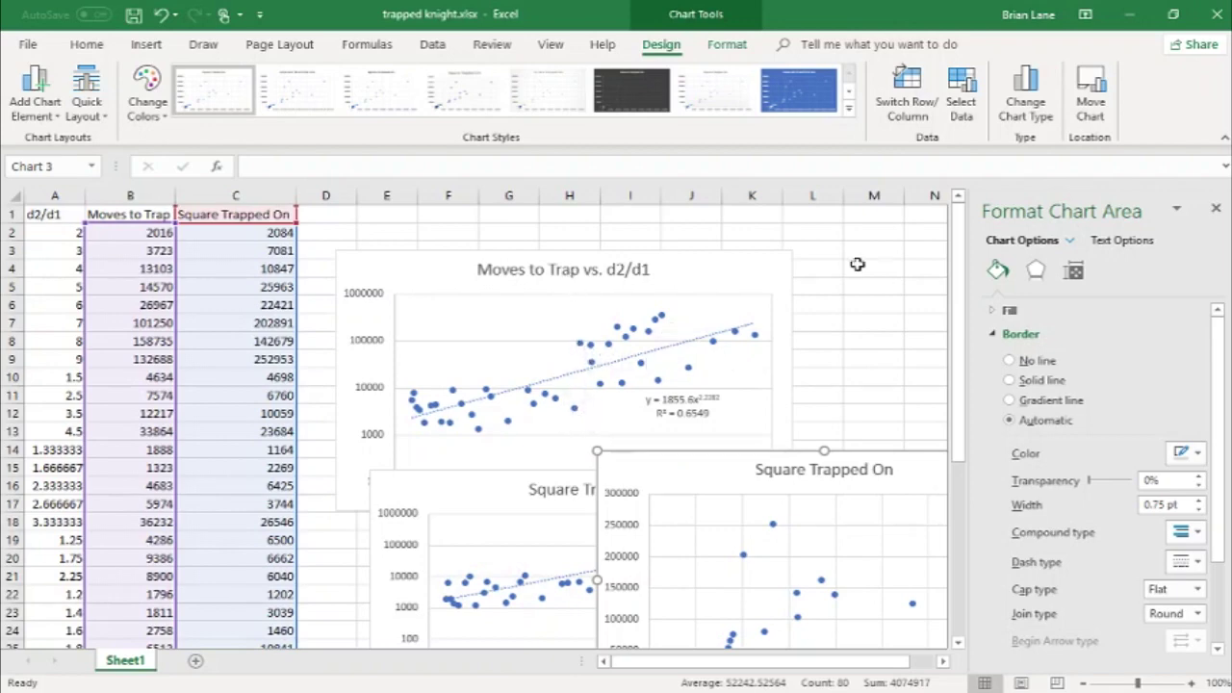
Close the chart formatting pane and move the chart of Square Trapped On against Moves to Trap up beside the Moves to Trap chart
left_click(1217, 211)
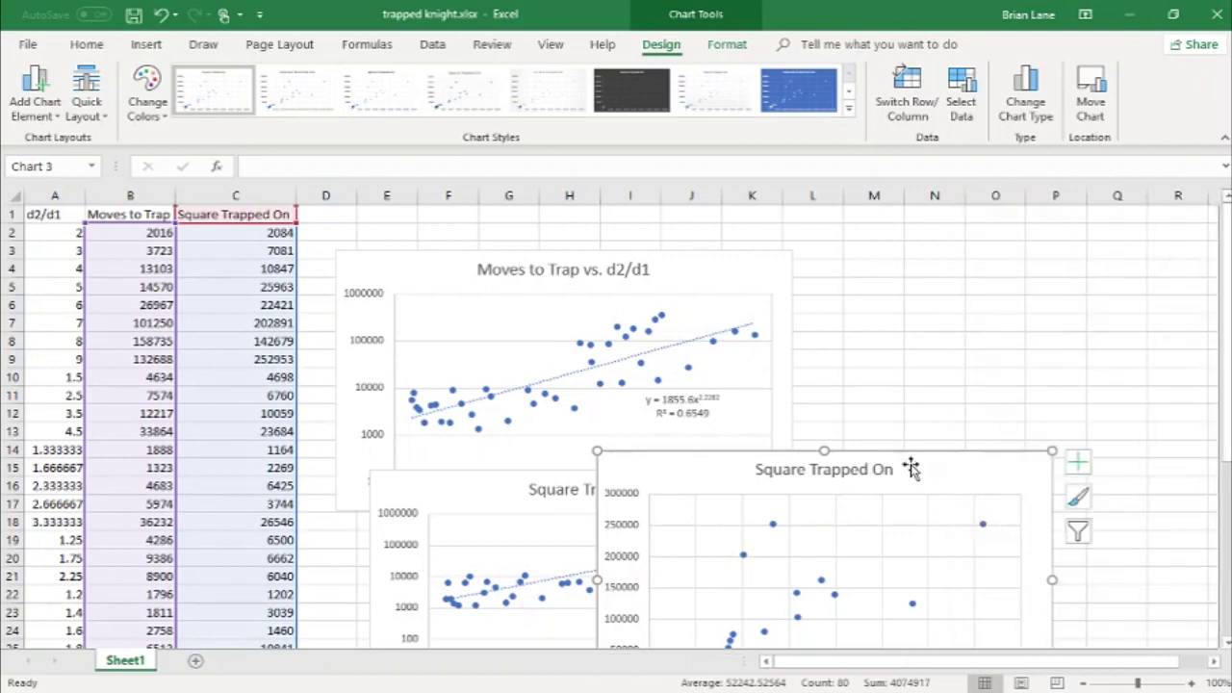
left_click_drag(641, 469, 843, 335)
Switch to the Trinket browser window, leave full-screen view and bring up the two trapped knights program
key("alt+Tab")
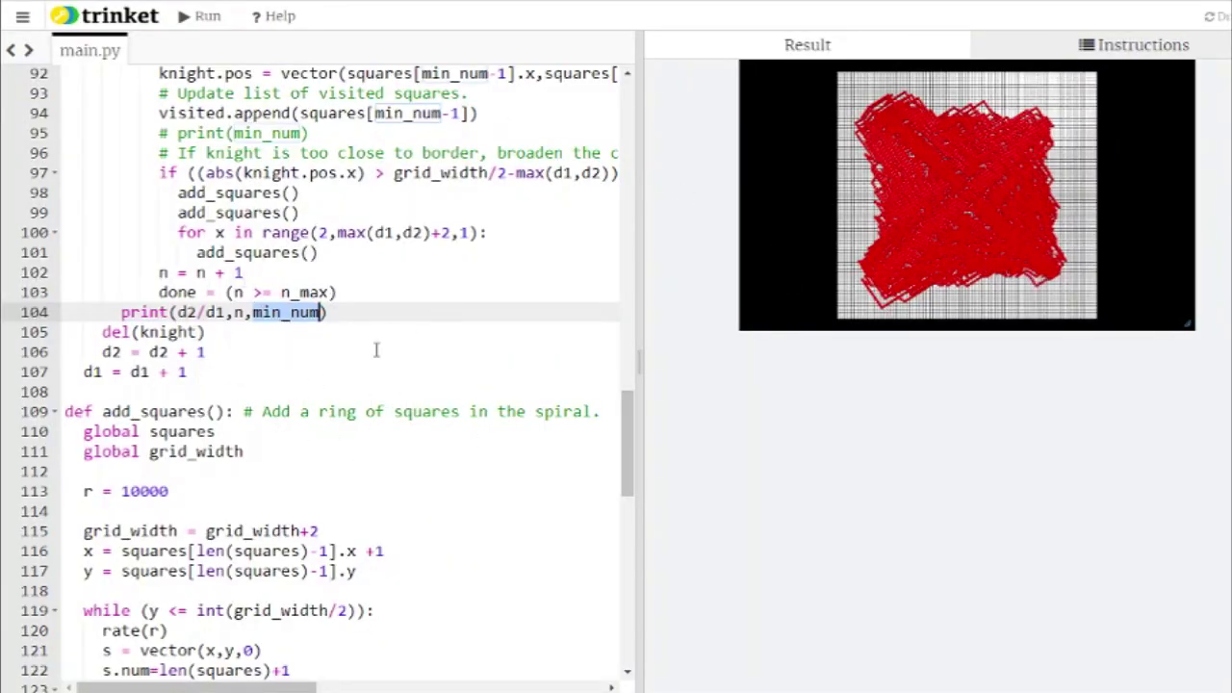
key("F11")
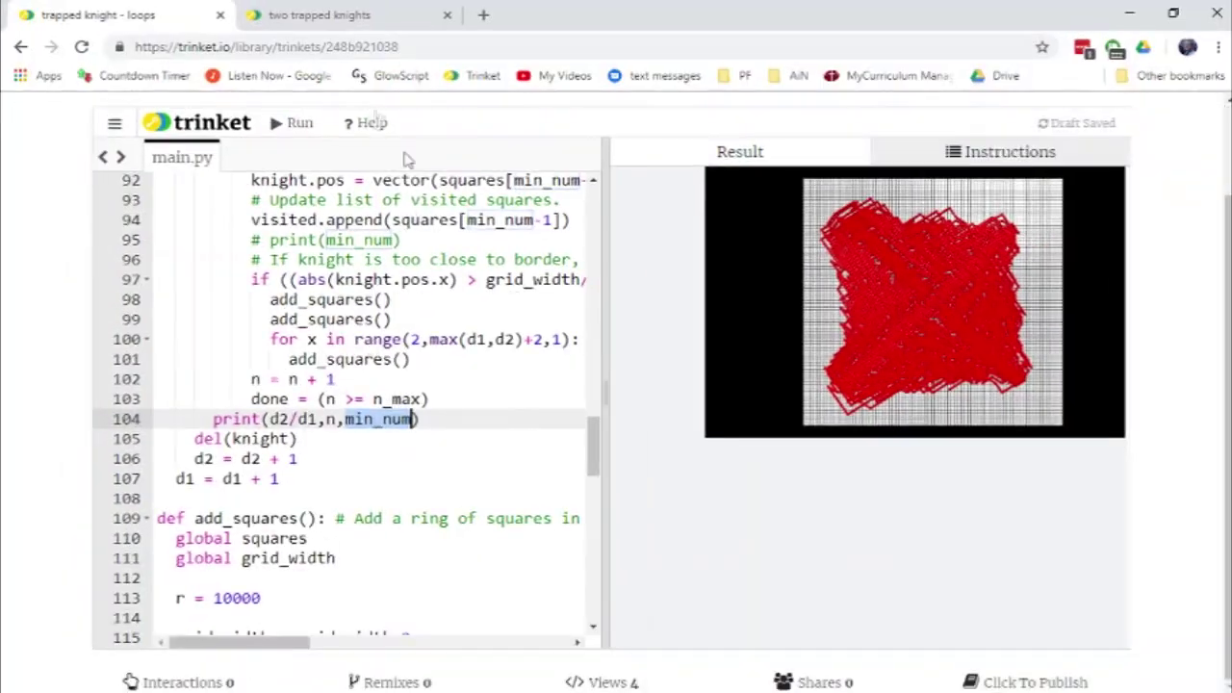
left_click(321, 17)
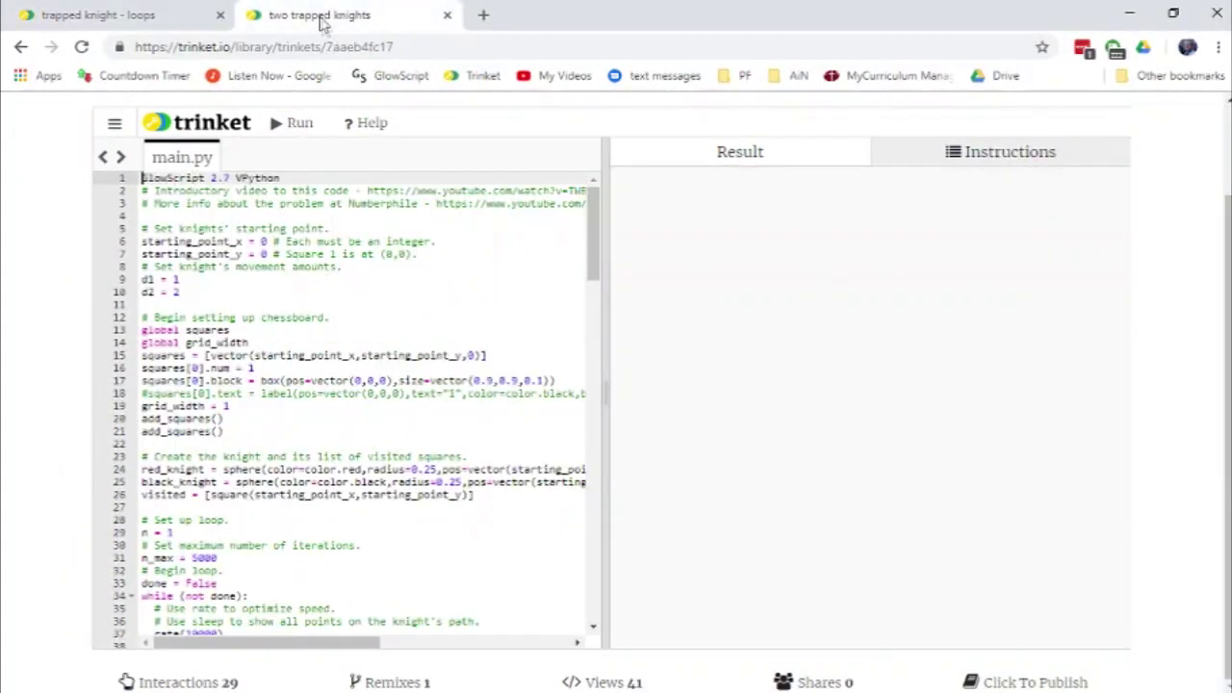
Enlarge the code text of the two trapped knights program and show the editor in full screen
left_click(115, 123)
left_click(185, 318)
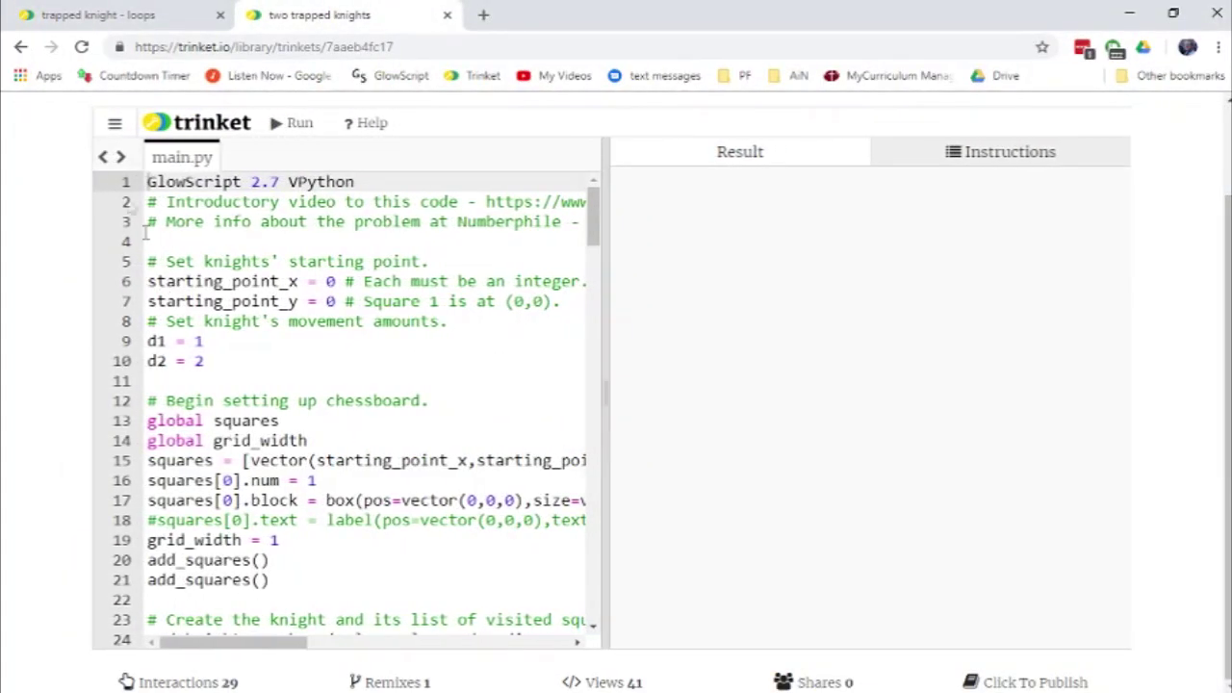
left_click(114, 123)
left_click(154, 240)
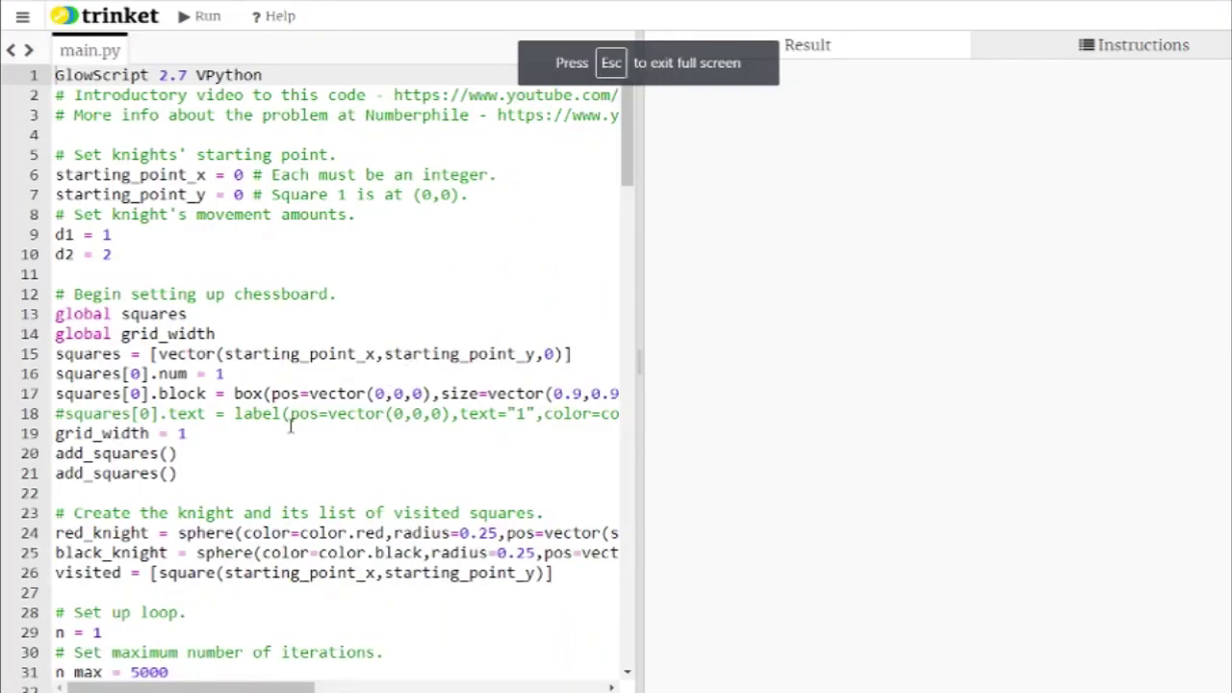
Examine the two-knight code: the movement amounts, the red_knight and black_knight definitions, the shared visited list and the start of the loop
scroll(291, 427, "down", 3)
left_click(56, 371)
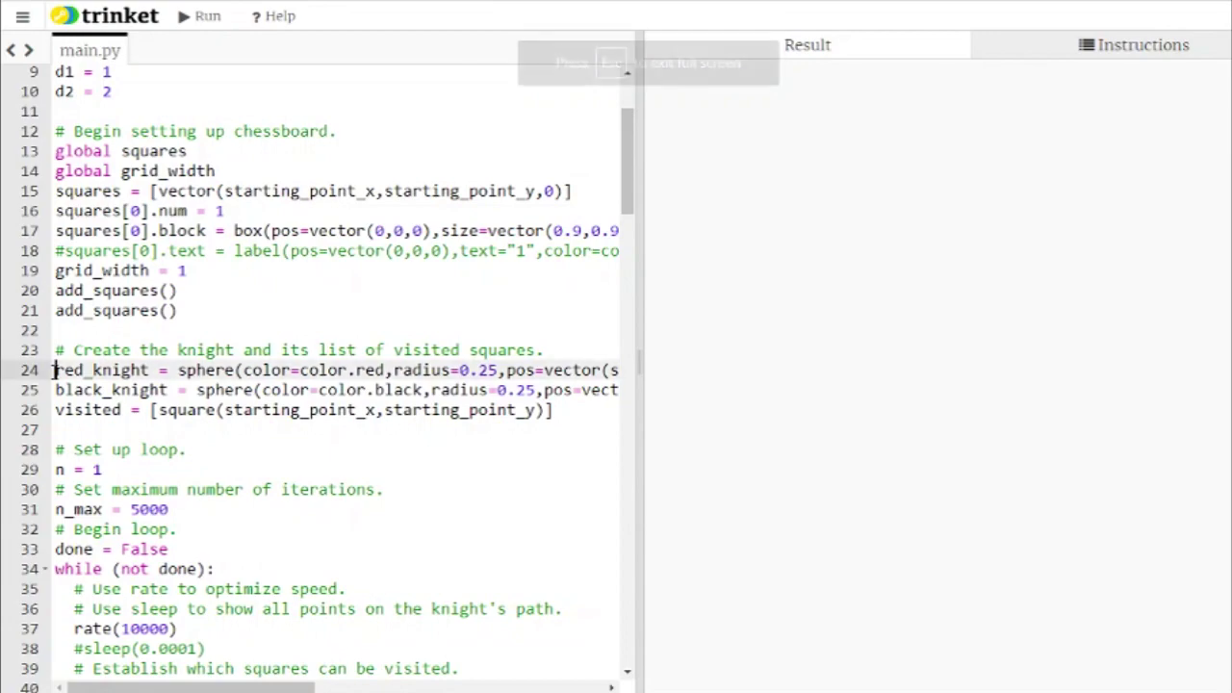
key("Down")
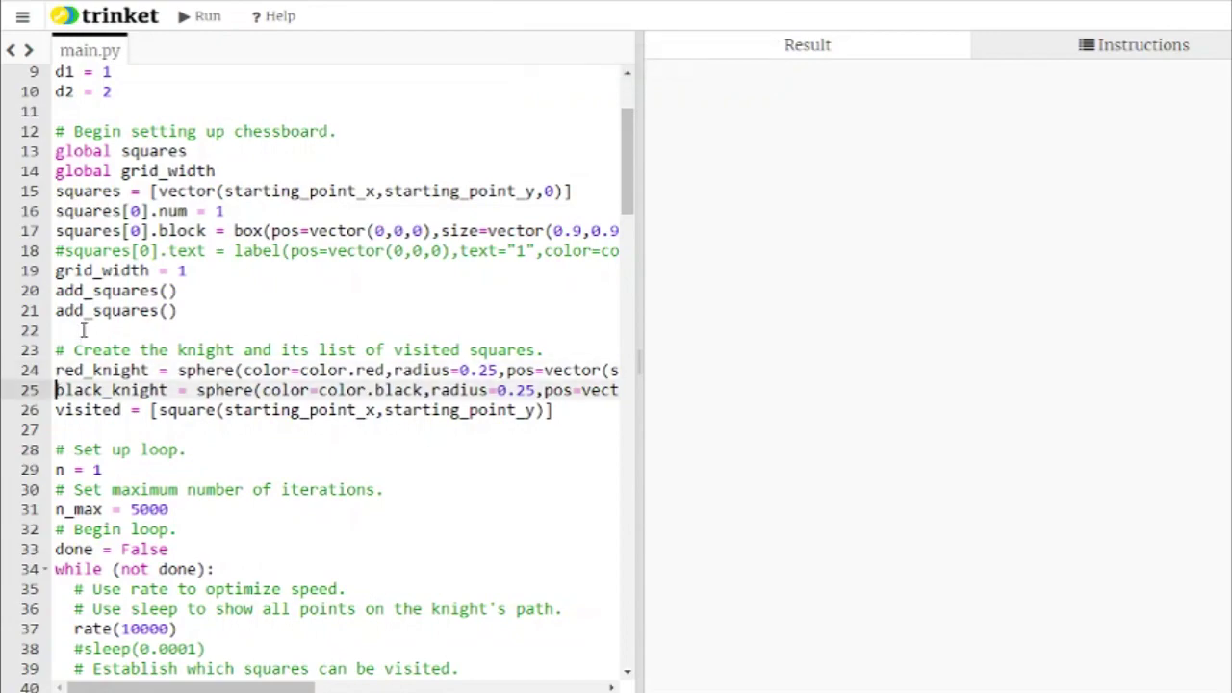
scroll(128, 489, "down", 2)
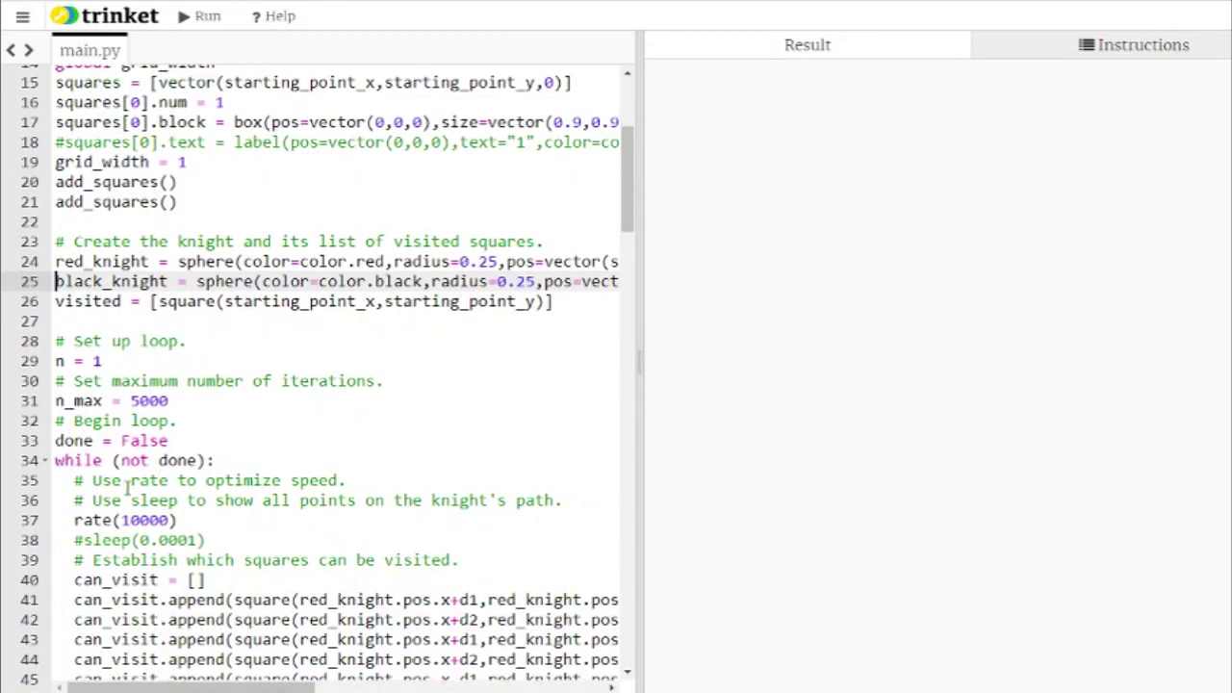
scroll(116, 366, "up", 5)
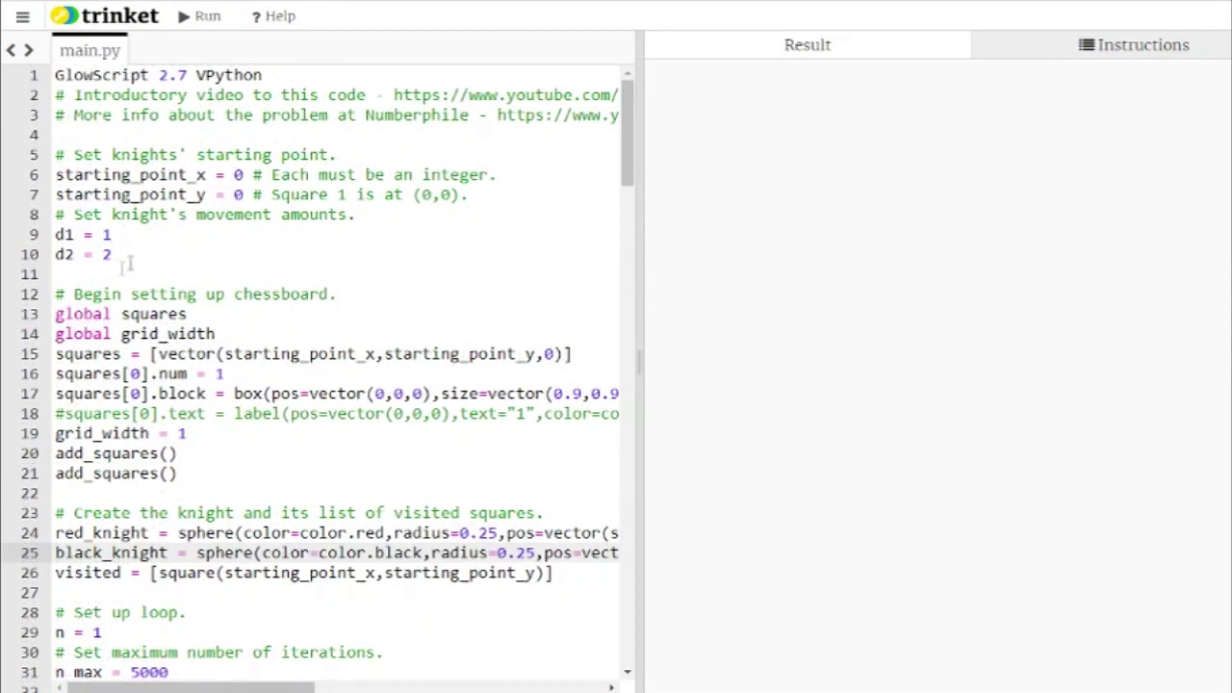
scroll(163, 376, "down", 2)
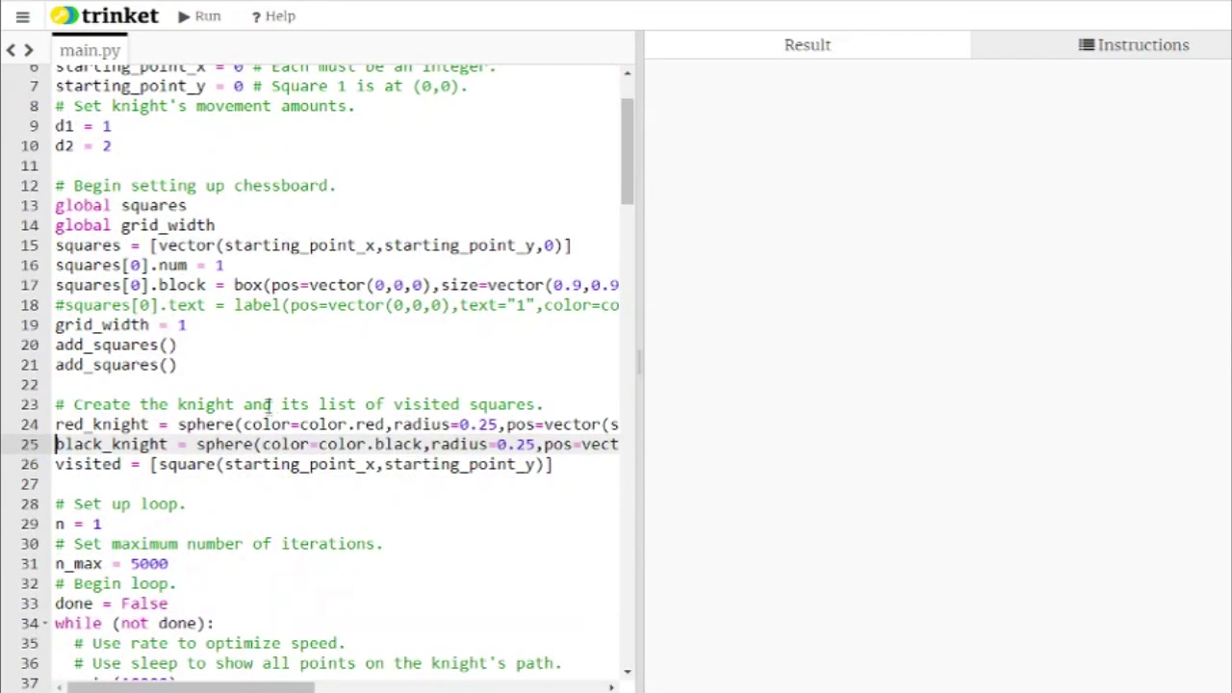
scroll(204, 502, "down", 5)
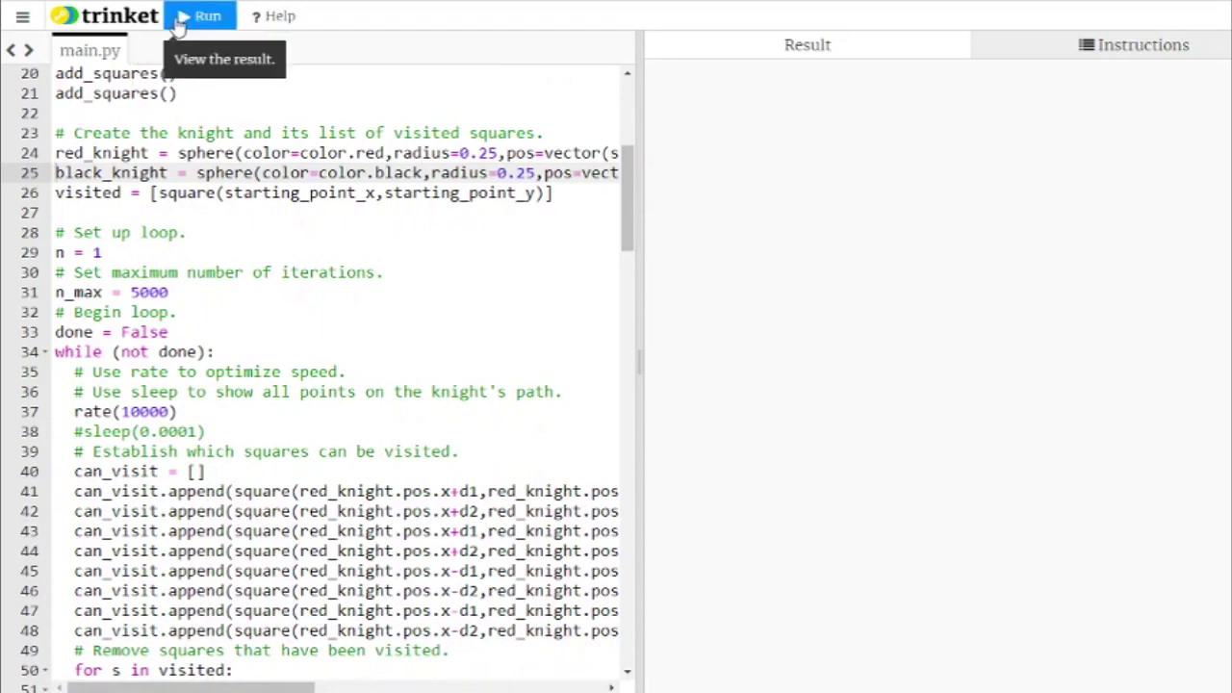
Run the two trapped knights program and watch the red and black knights trace their paths
left_click(179, 25)
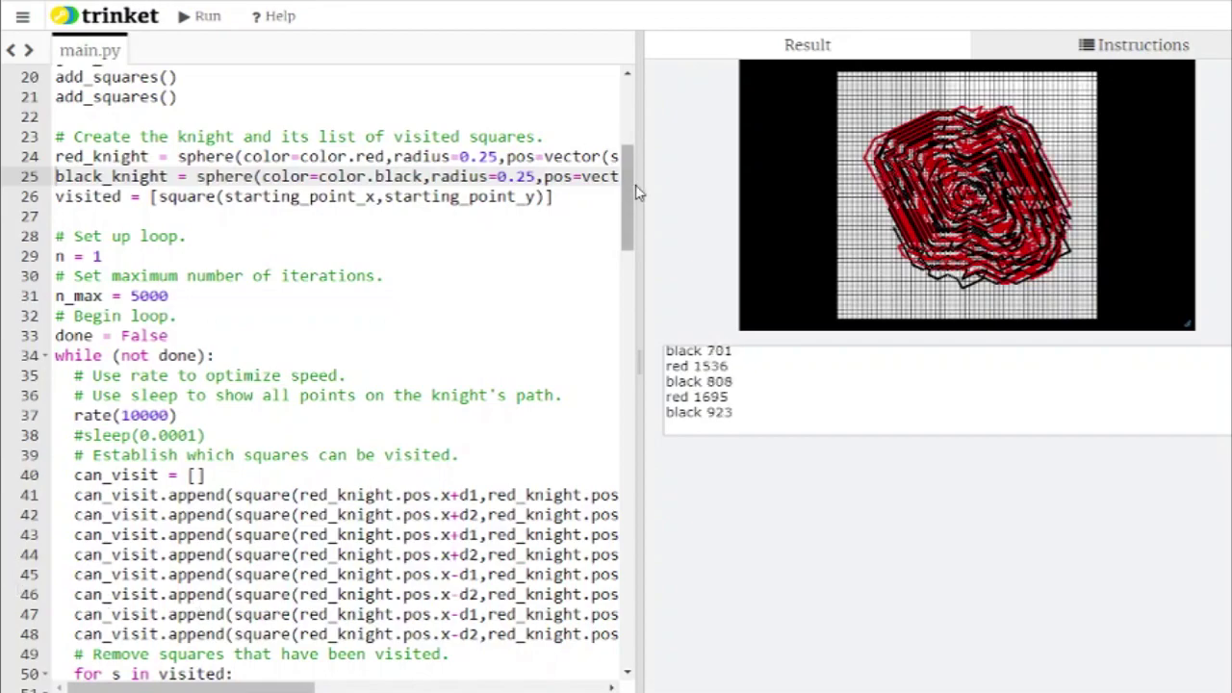
scroll(630, 165, "up", 3)
scroll(637, 159, "up", 2)
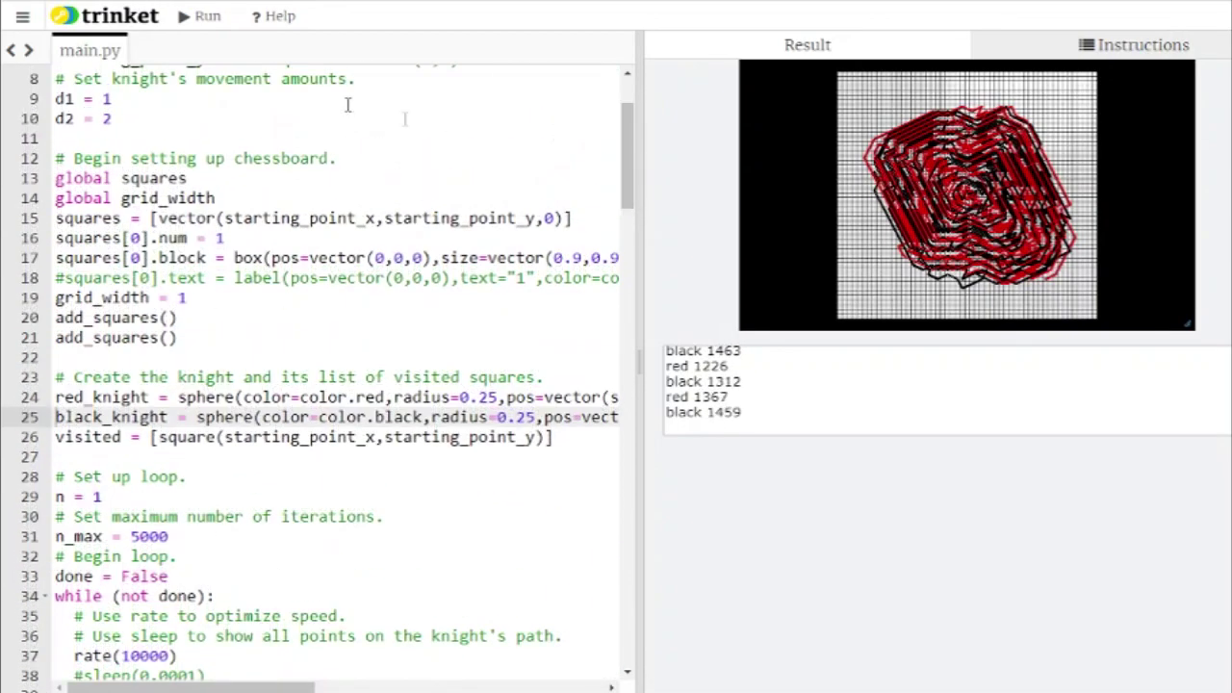